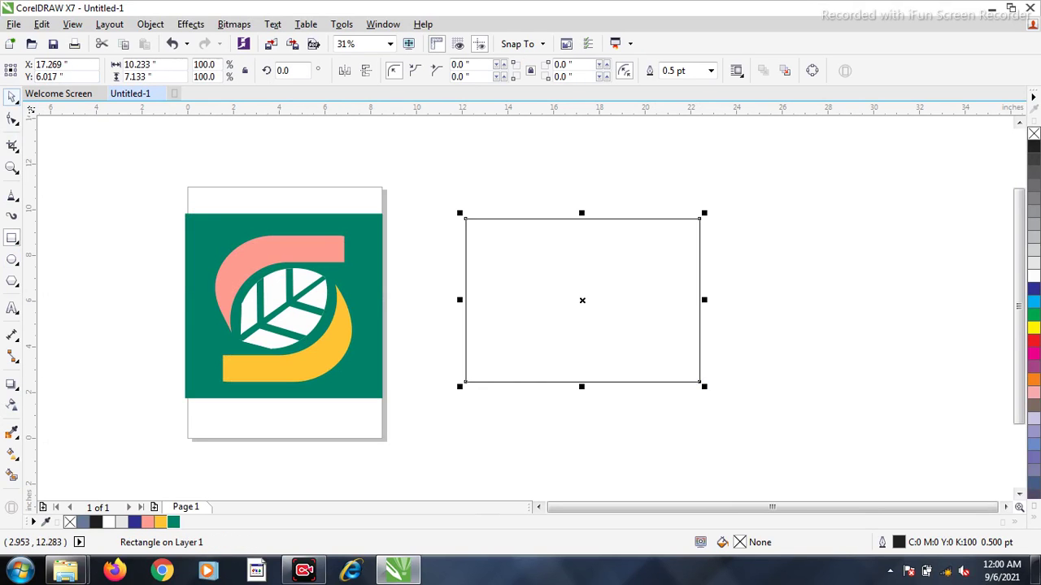
- Round all four corners of the large rectangle beside the reference logo to a radius of about 3.567 inches
left_click_drag(562, 297, 551, 286)
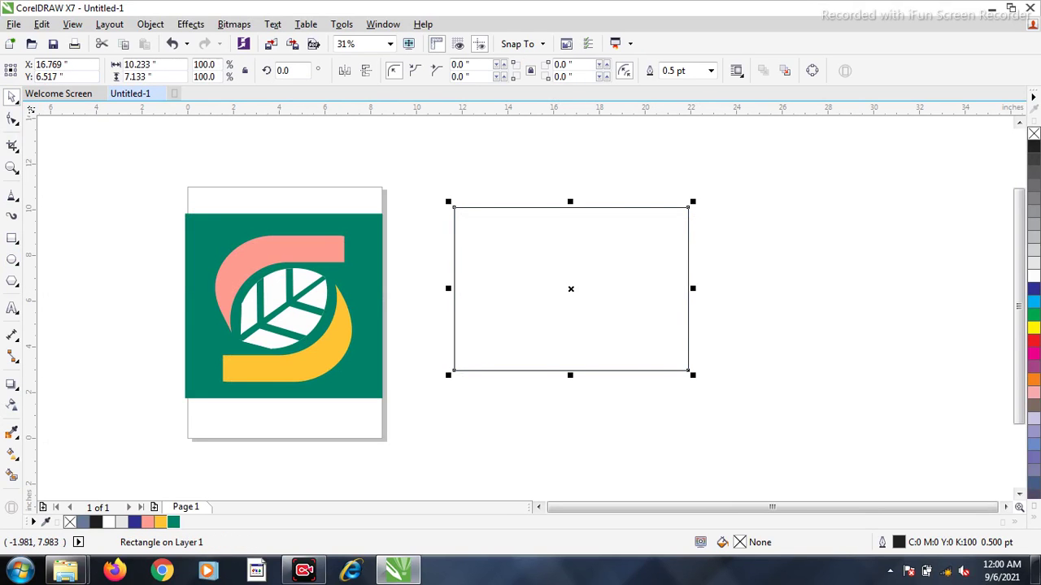
left_click(13, 118)
left_click_drag(455, 207, 511, 315)
key("space")
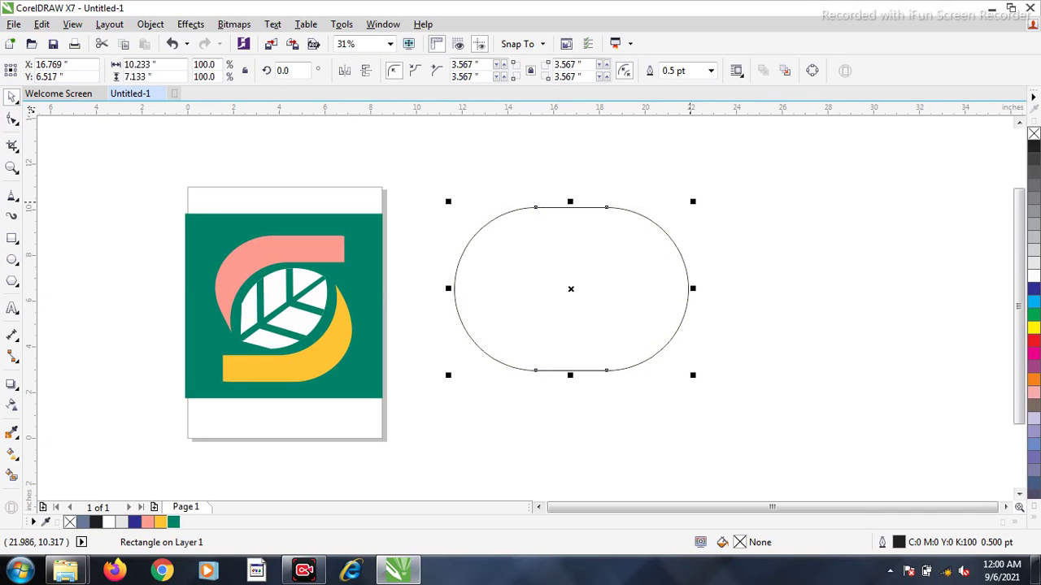
- Duplicate the rounded outline slightly below and to the right, and draw a rectangle about 1.067 by 3.367 inches across both upper edges
left_click_drag(588, 265, 589, 314)
left_click(558, 167)
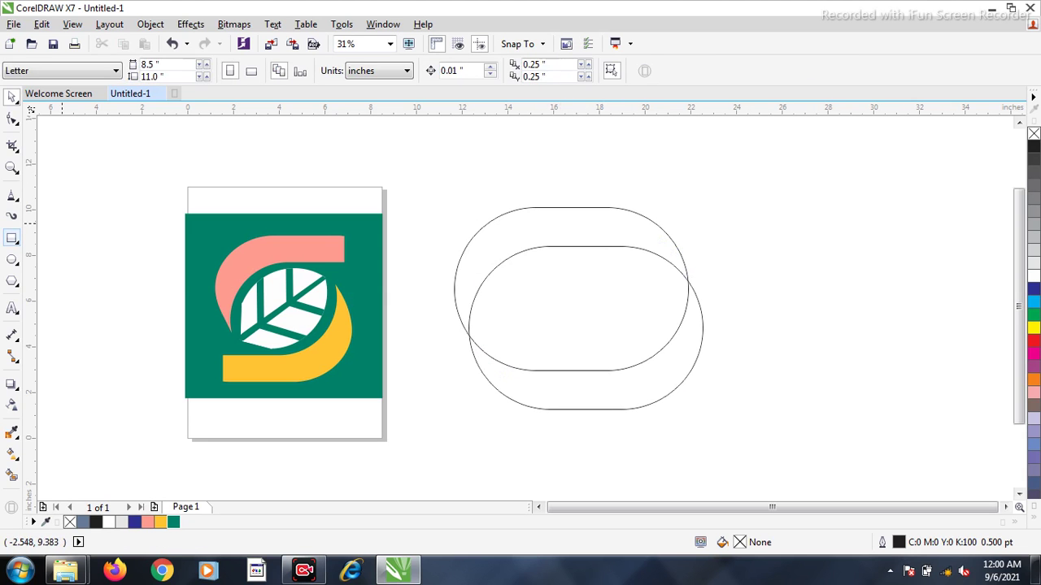
left_click(12, 239)
left_click_drag(614, 185, 639, 264)
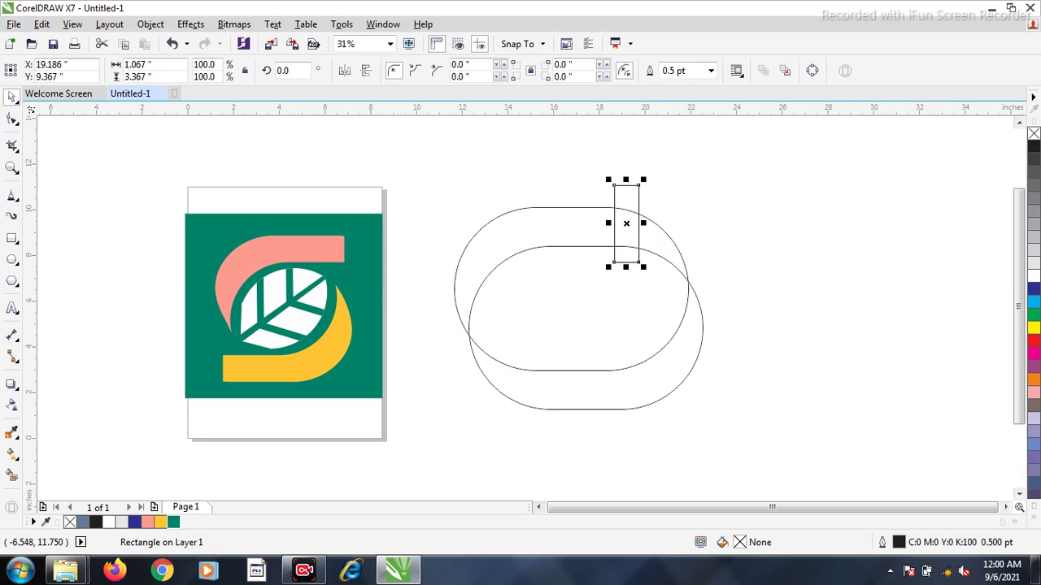
- Smart Fill the upper-left area enclosed by both outlines and the narrow rectangle, and delete the three construction outlines
left_click(11, 475)
left_click(514, 240)
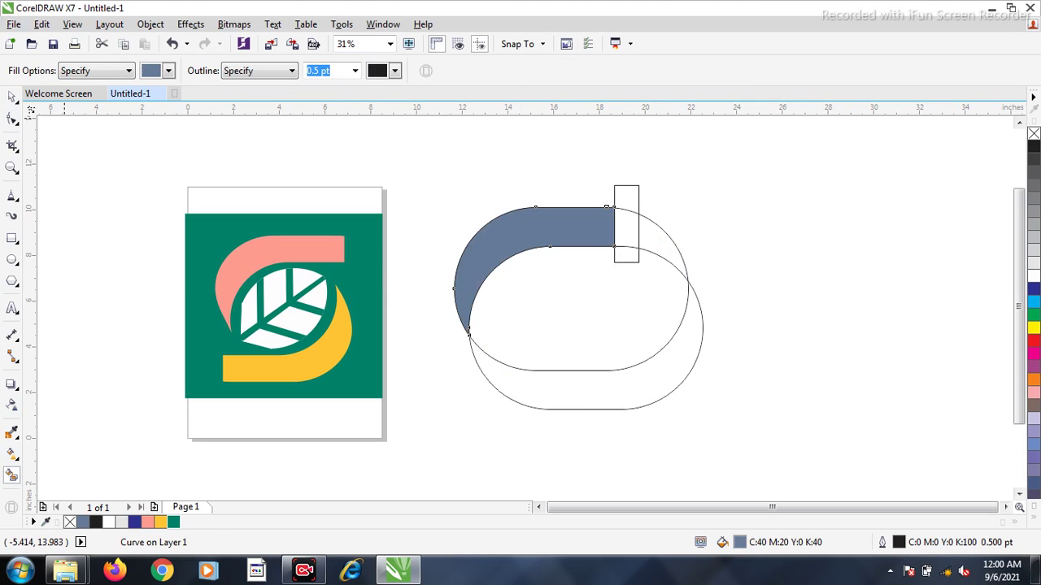
key("space")
left_click(627, 192)
key("Delete")
left_click(631, 231)
key("Delete")
left_click(642, 265)
key("Delete")
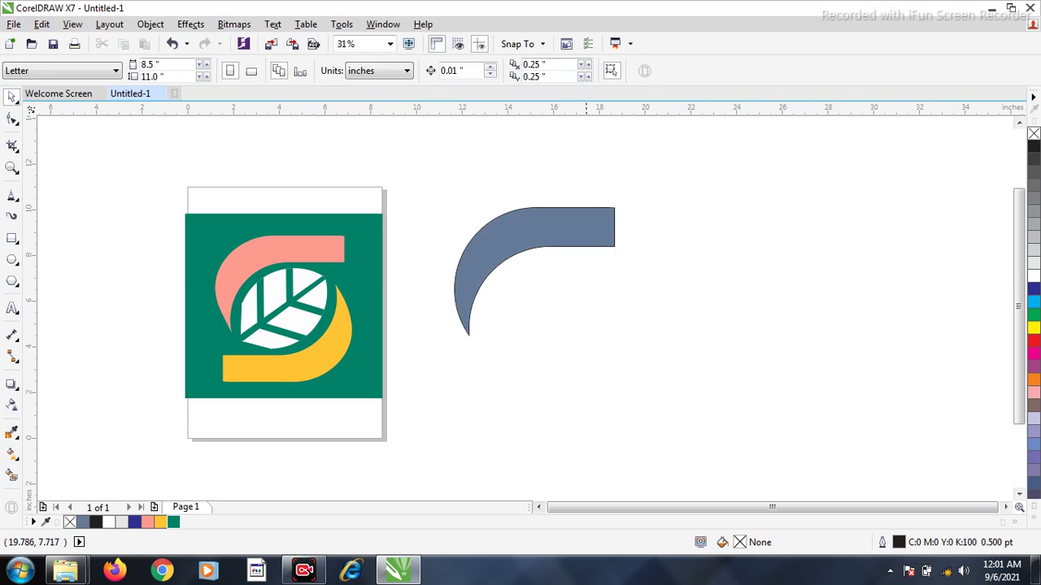
- Duplicate the filled curved shape, mirror the copy horizontally and vertically, and place it below the original to form an S
left_click(570, 231)
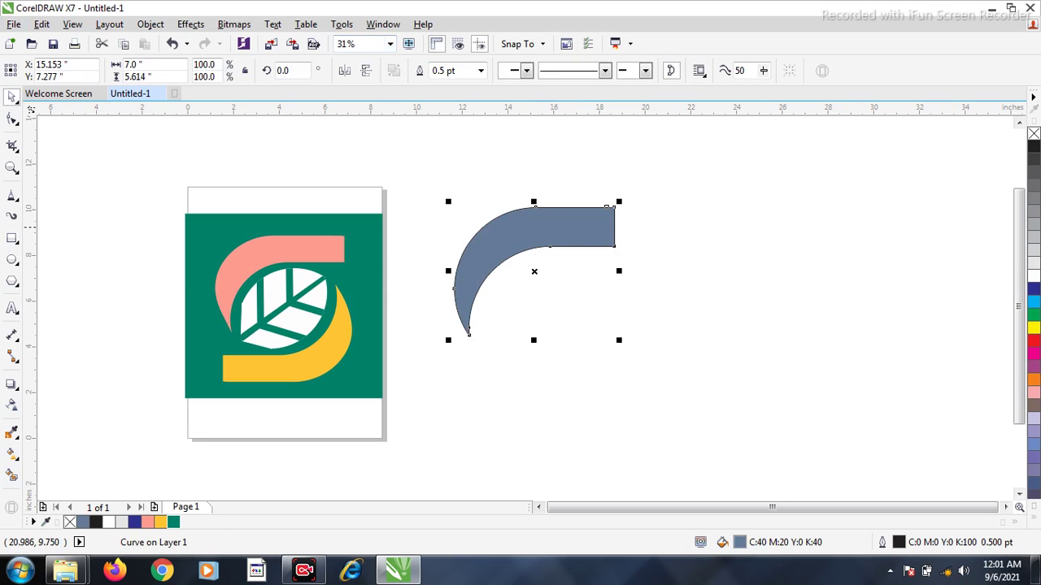
right_click(598, 225)
left_click(651, 311)
key("ctrl+v")
left_click(366, 71)
left_click(345, 71)
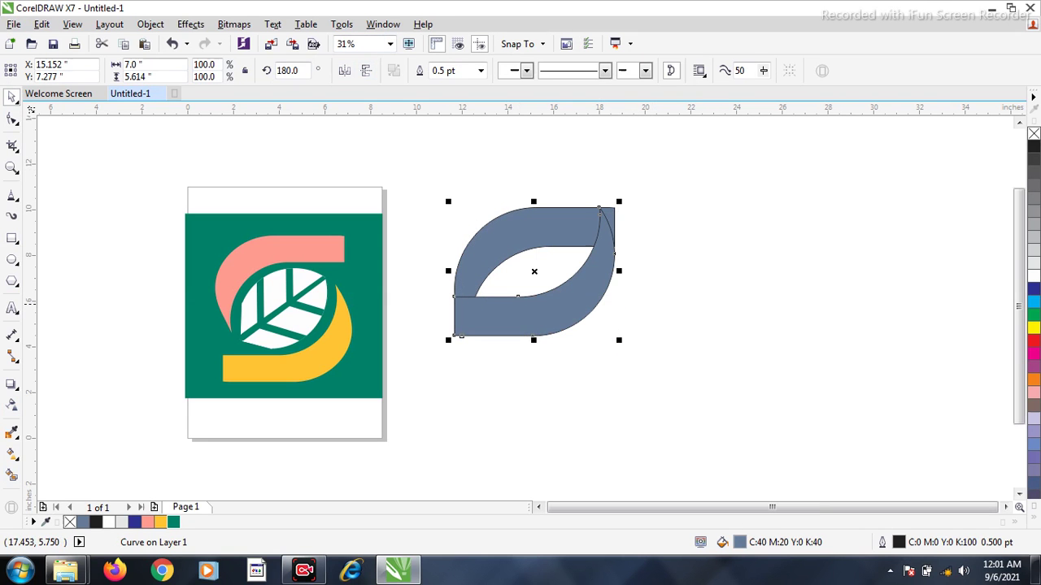
left_click_drag(577, 300, 590, 354)
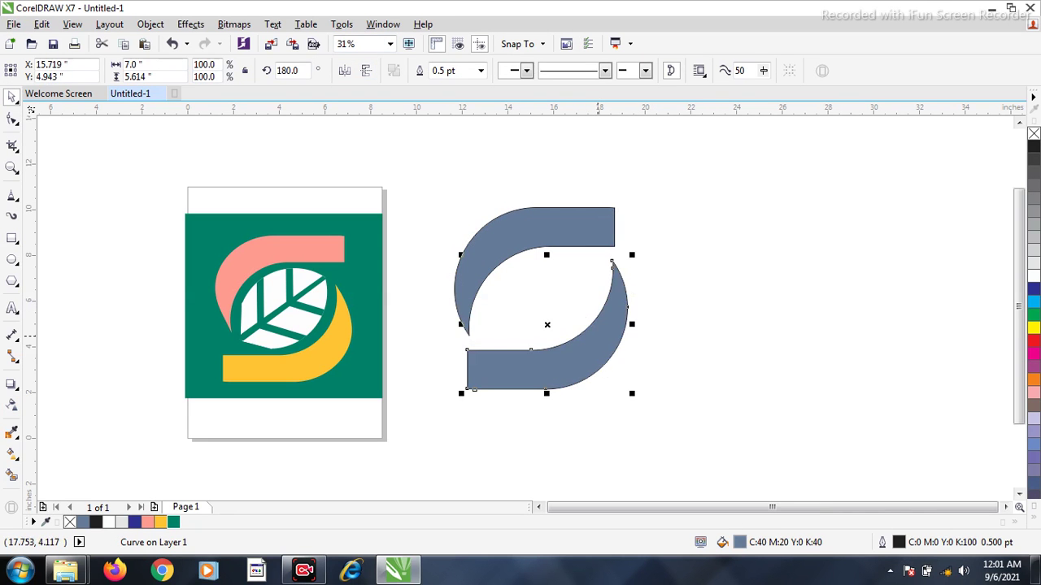
- Nudge the lower curved shape to the right until its X position is about 15.839 inches
key("Right")
key("Right")
key("Right")
key("Right")
key("Right")
key("Right")
key("Right")
key("Right")
key("Right")
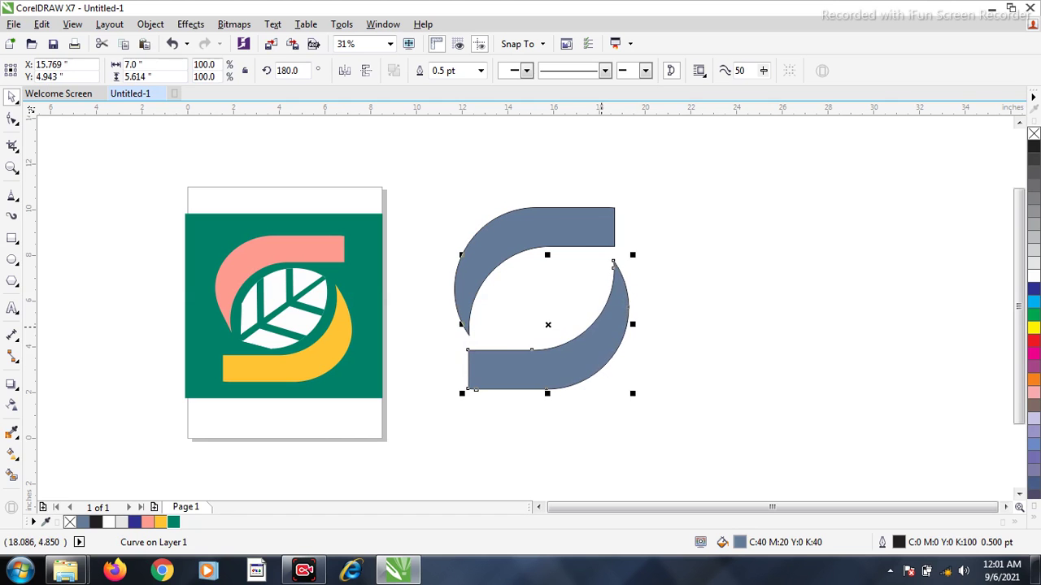
key("Escape")
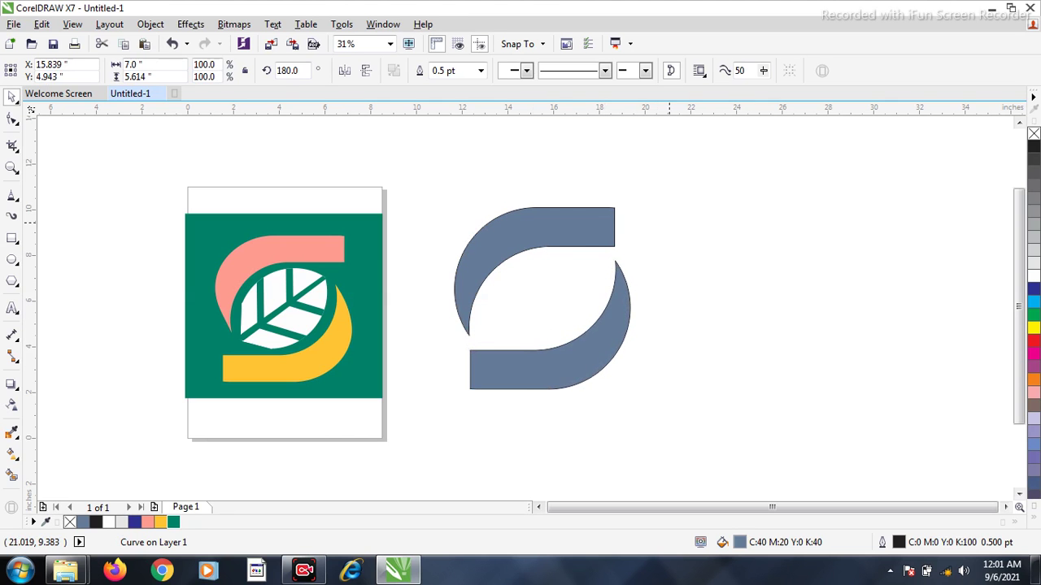
- Fill the upper curve with pink #FE9C91 and the lower one with yellow #FFC536, and remove both outlines
left_click(522, 226)
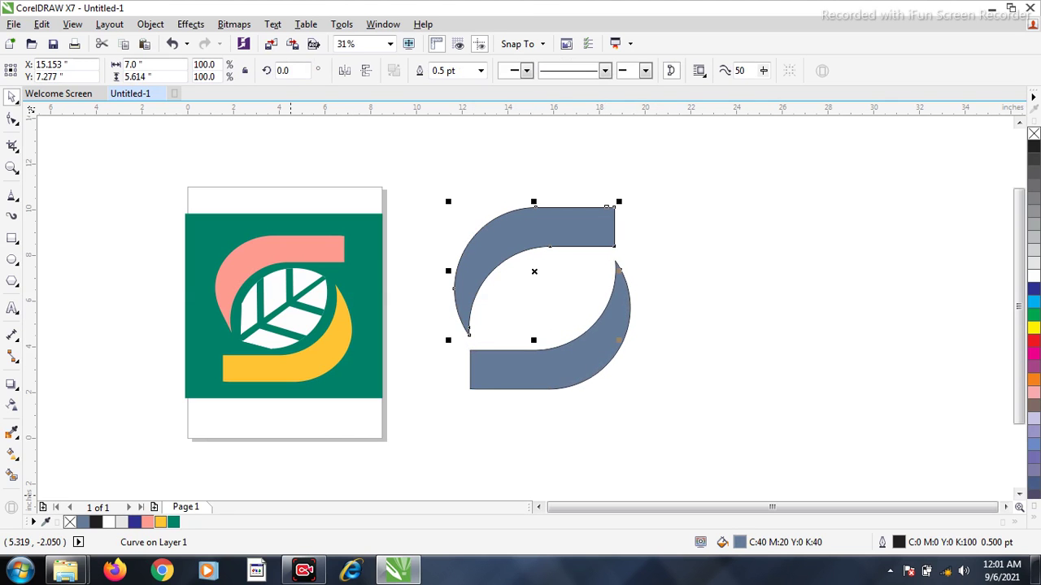
left_click(148, 522)
left_click(603, 337)
left_click(173, 523)
left_click(160, 522)
left_click_drag(690, 179, 416, 448)
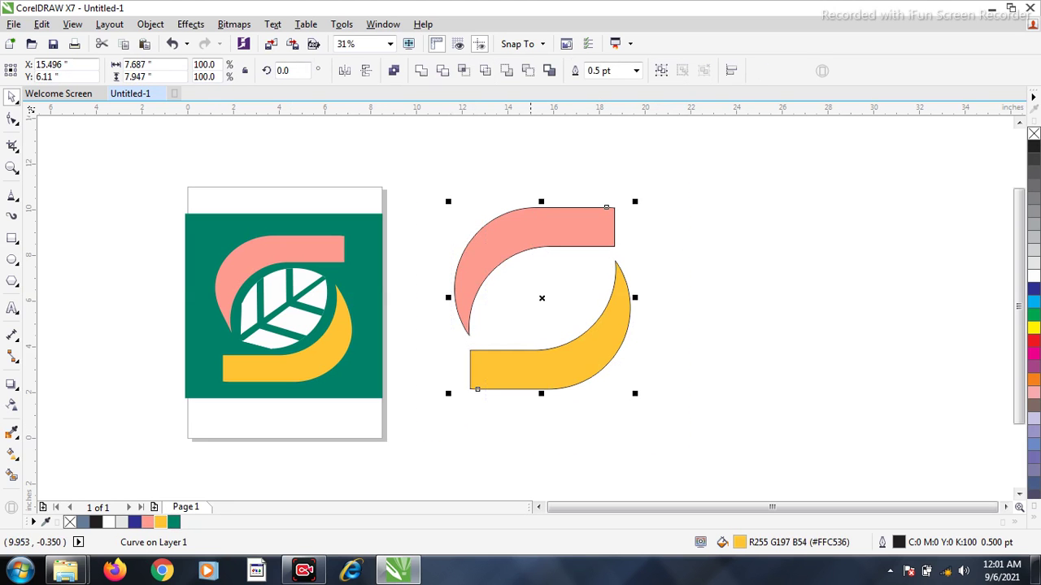
right_click(1034, 134)
left_click(787, 180)
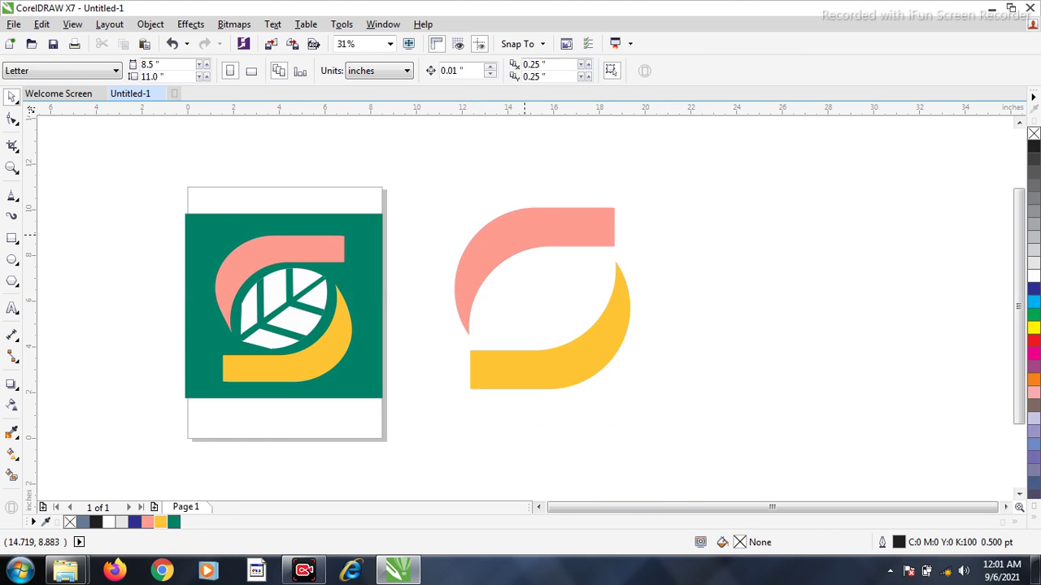
- Reshape the outer edge of the pink curve near its lower tip so it tapers more straight to the point
double_click(525, 235)
scroll(528, 230, "up", 1)
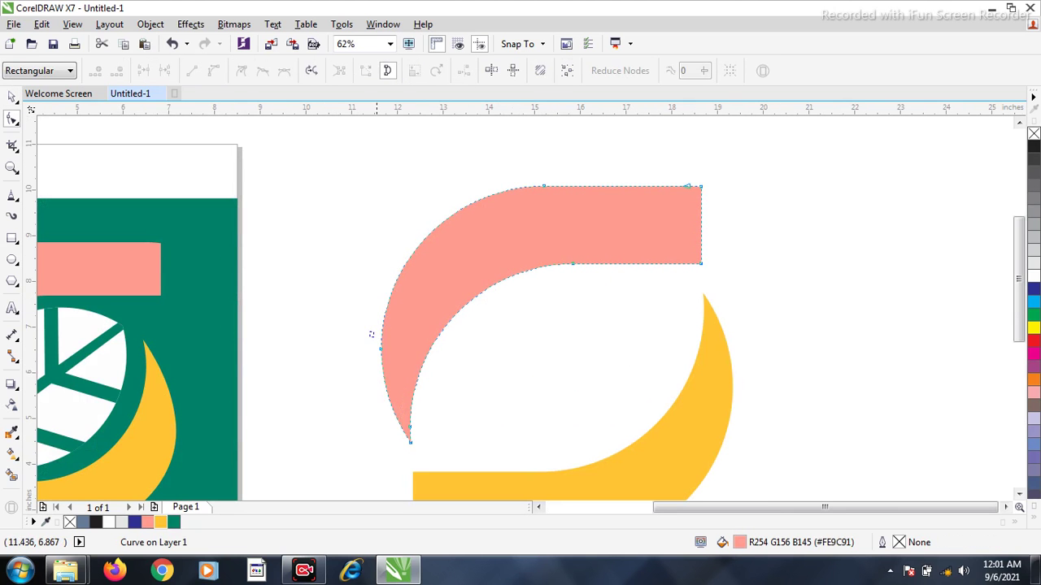
left_click_drag(372, 334, 393, 418)
left_click_drag(381, 382, 401, 415)
- Reshape the outer edge and upper tip of the yellow curve by adjusting its nodes and handles to match the pink one
scroll(487, 264, "down", 1)
left_click(596, 338)
scroll(610, 326, "up", 1)
left_click_drag(642, 312, 580, 391)
scroll(641, 269, "up", 1)
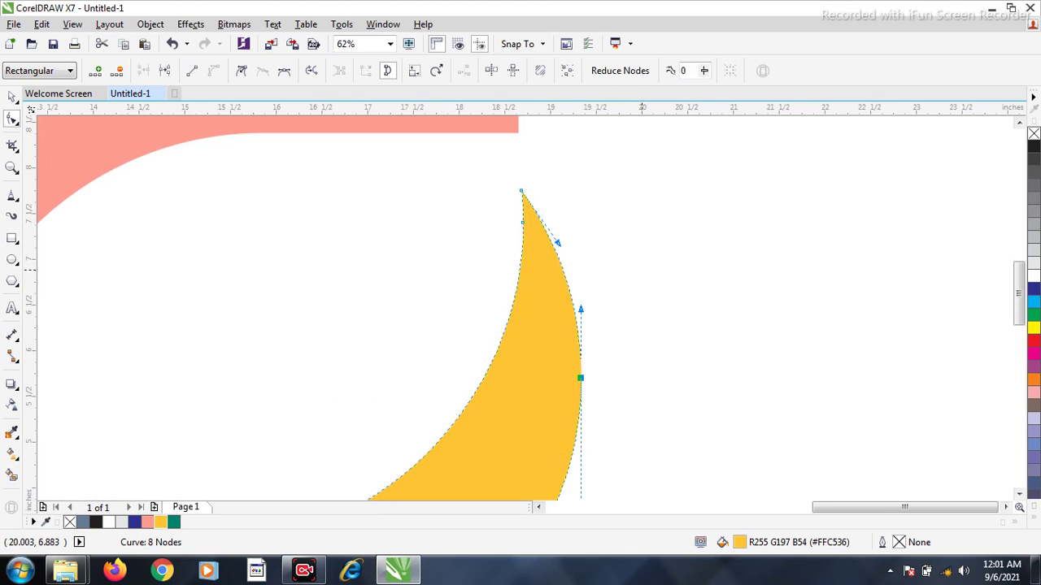
left_click_drag(580, 309, 575, 315)
left_click(521, 191)
left_click_drag(521, 191, 523, 192)
scroll(523, 192, "down", 2)
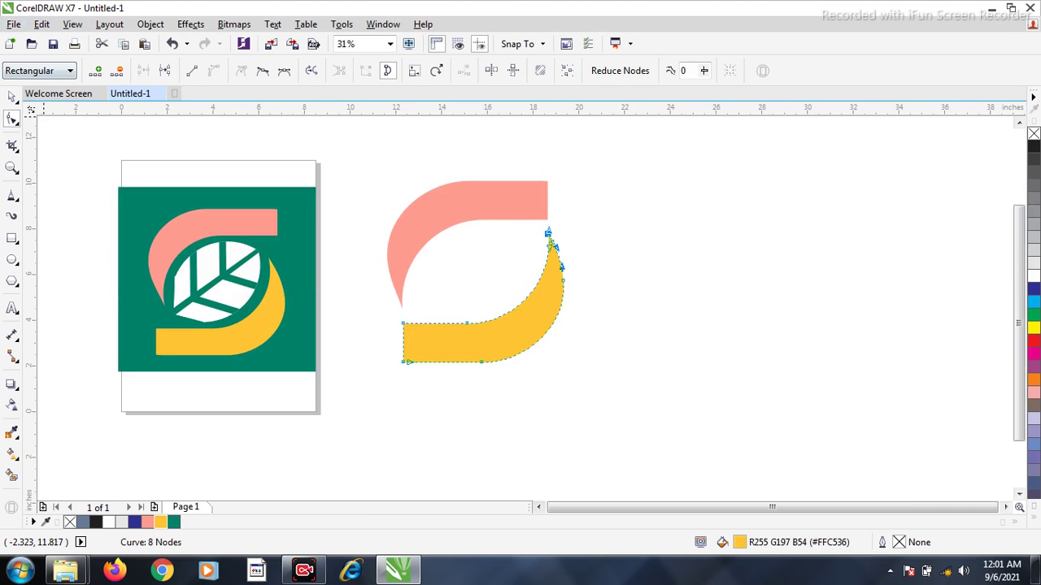
left_click(12, 96)
left_click(643, 227)
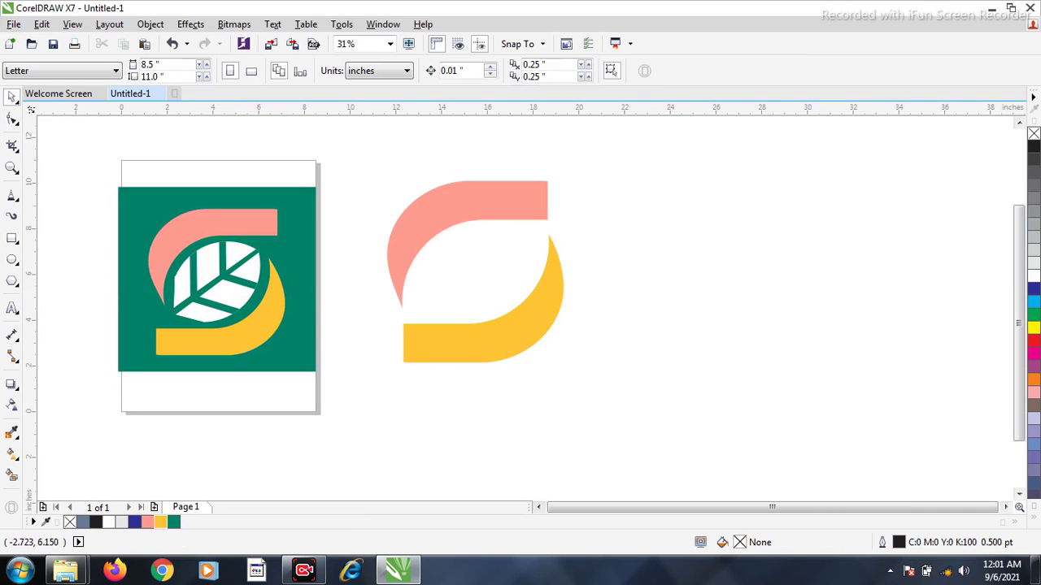
- Draw a circle about 5.547 inches in diameter and position it with an offset duplicate so their overlap forms the leaf between the curves
left_click(11, 258)
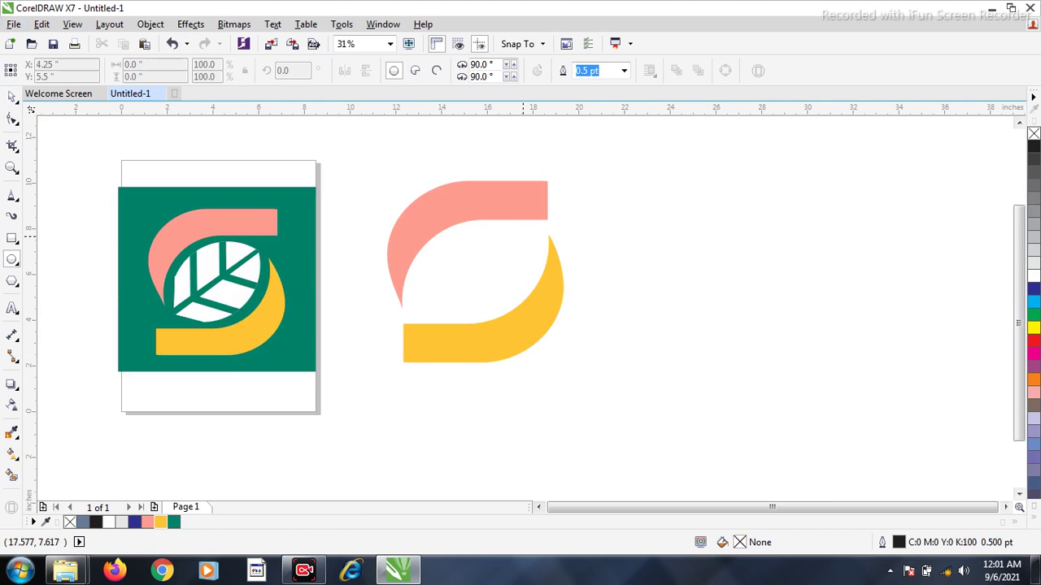
left_click_drag(522, 234, 432, 366)
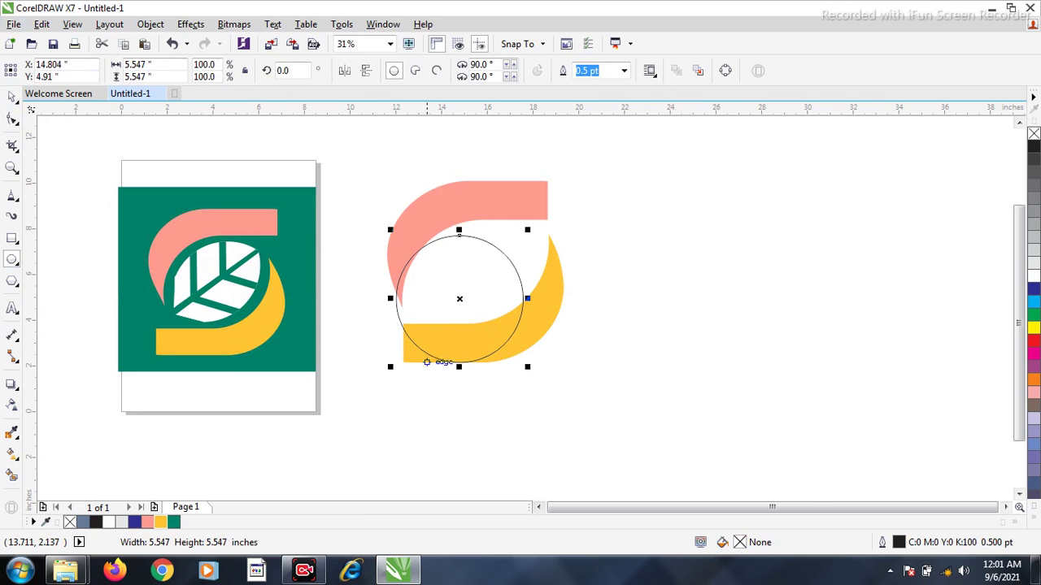
left_click(12, 97)
left_click_drag(485, 268, 475, 243)
left_click(492, 278)
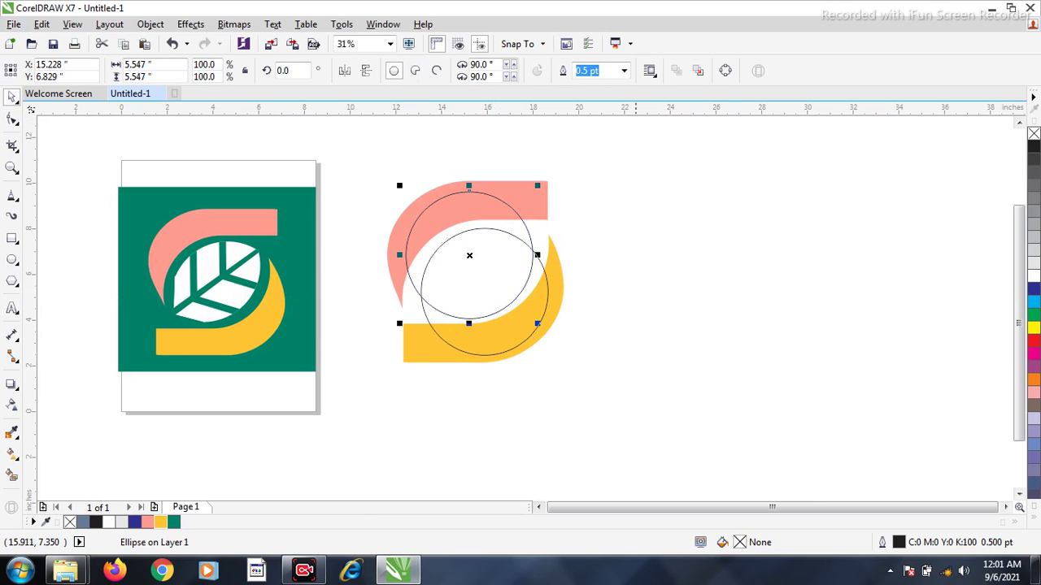
left_click(465, 254)
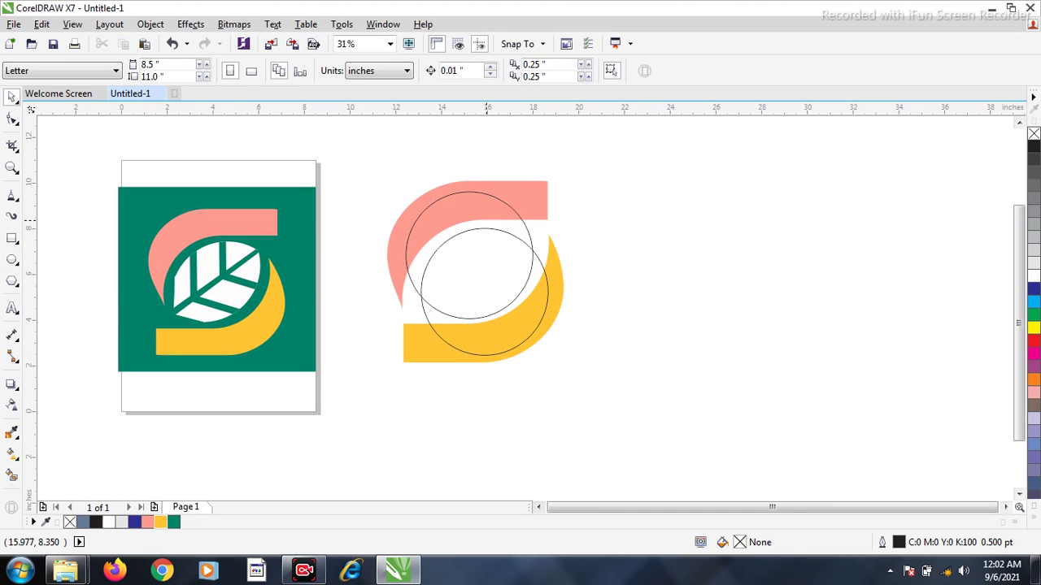
left_click(483, 220)
left_click(521, 230)
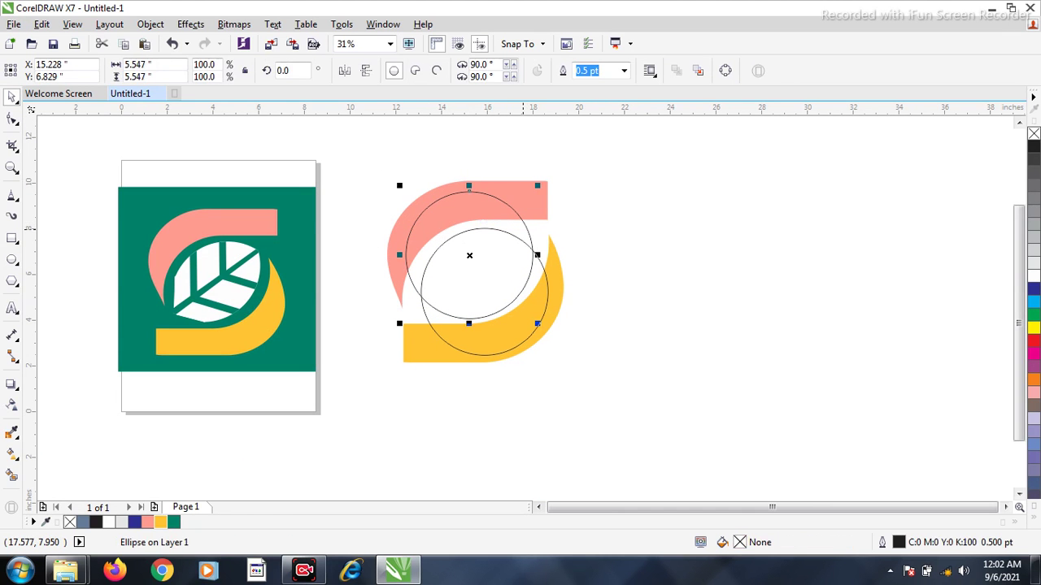
left_click(574, 227)
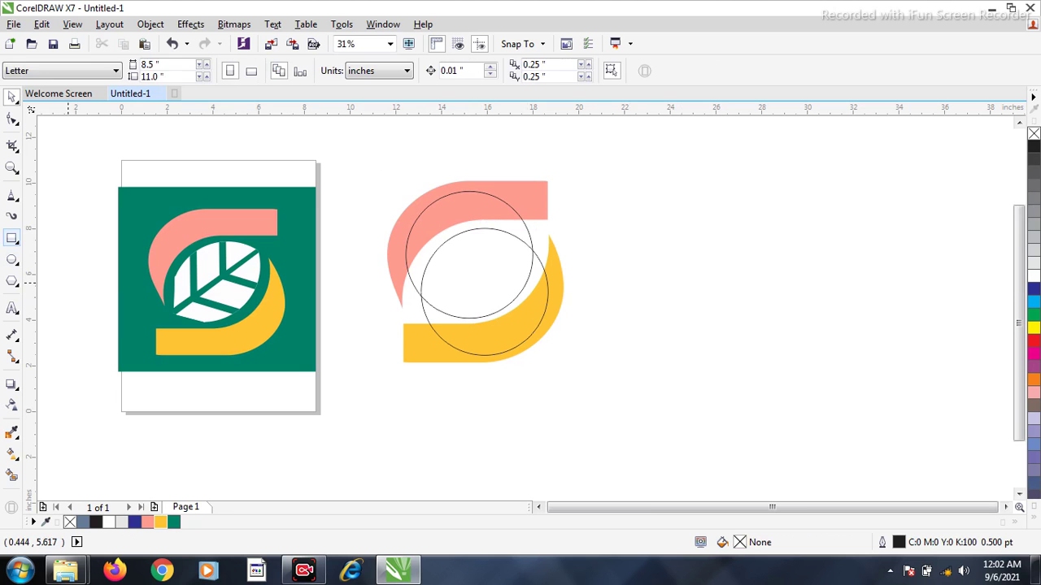
- Draw a thin rectangle about 0.233 by 6.1 inches and rotate it to about 292.5 degrees along the leaf's diagonal as the midrib
scroll(471, 282, "up", 1)
left_click_drag(599, 205, 588, 486)
key("space")
left_click(588, 366)
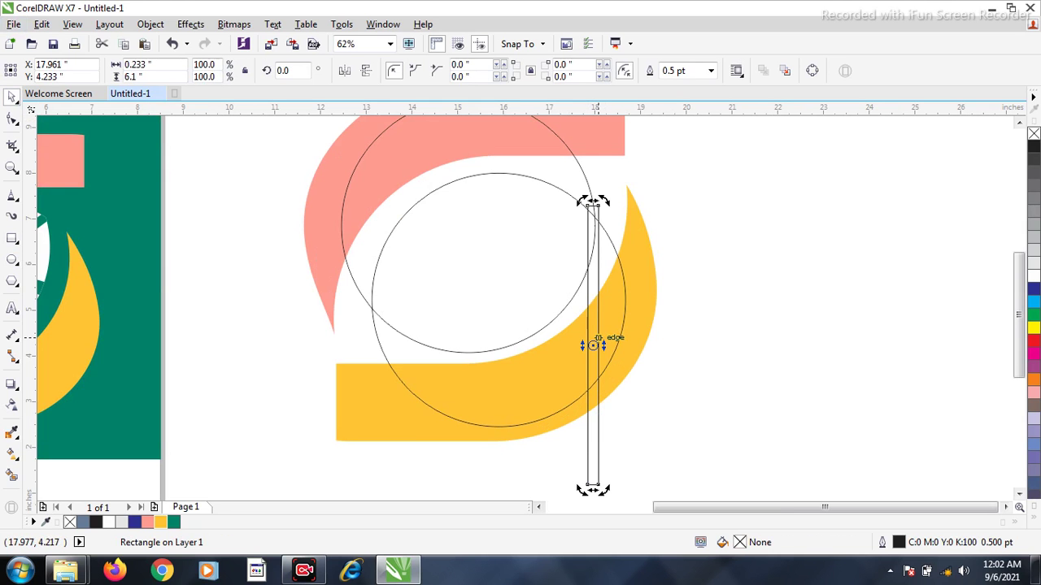
left_click_drag(580, 492, 355, 301)
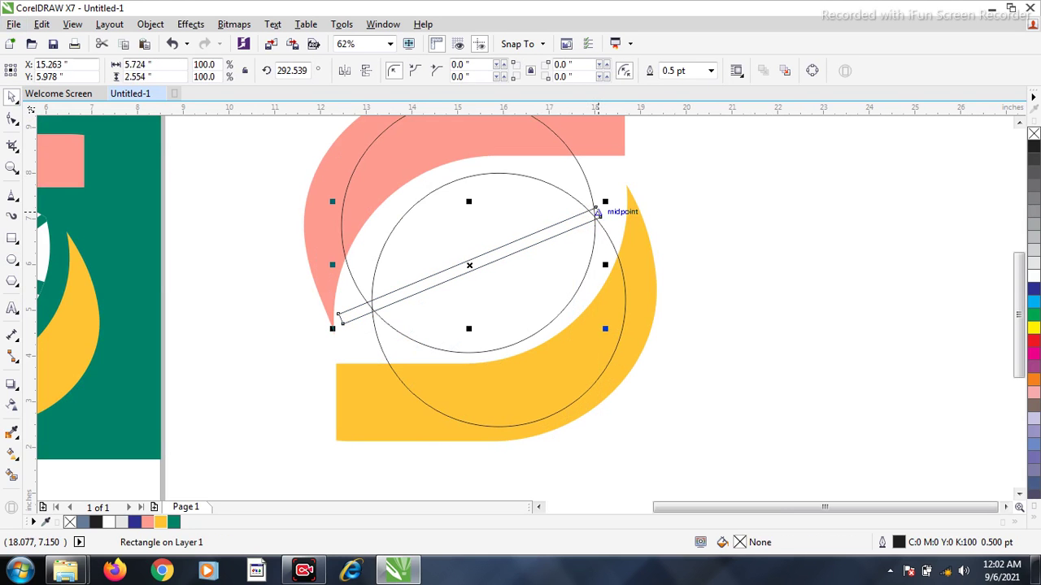
- Convert the midrib rectangle to curves and move its upper-right corner node inward to taper that end
key("ctrl+q")
key("F10")
scroll(598, 209, "up", 5)
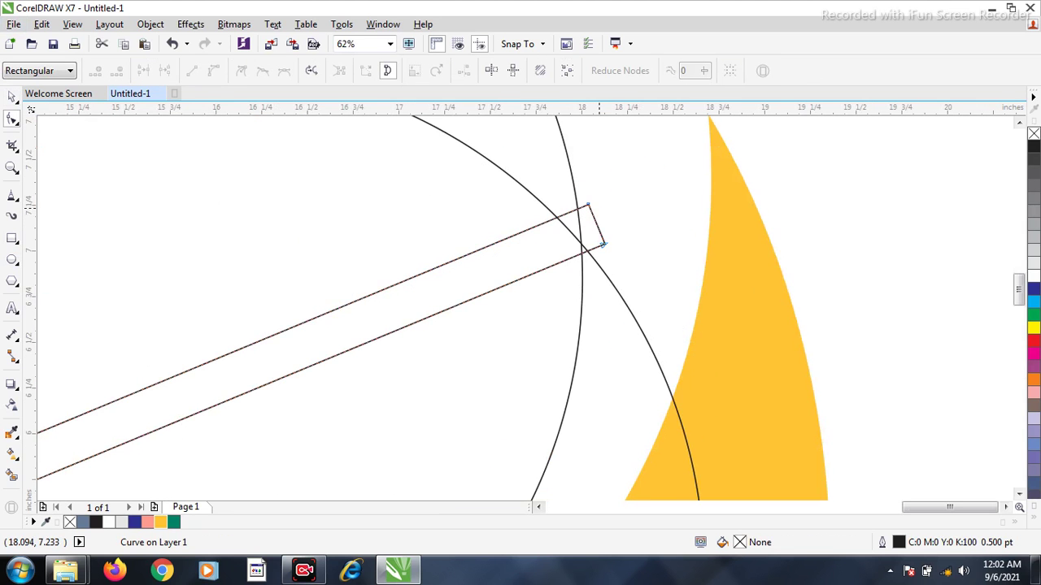
mouse_move(588, 204)
left_mouse_down()
mouse_move(603, 243)
mouse_move(595, 220)
left_mouse_up()
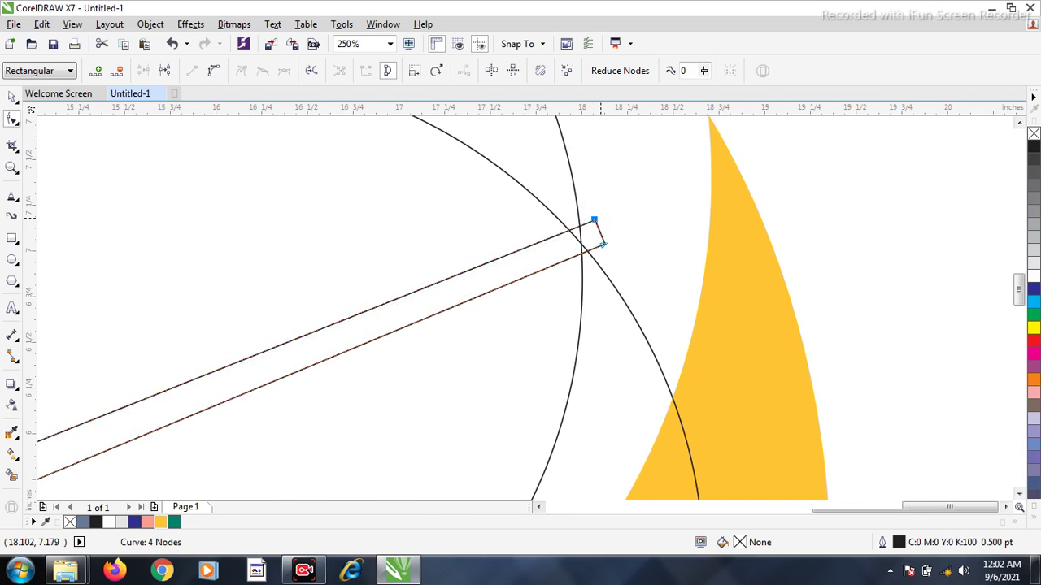
scroll(601, 242, "down", 2)
key("space")
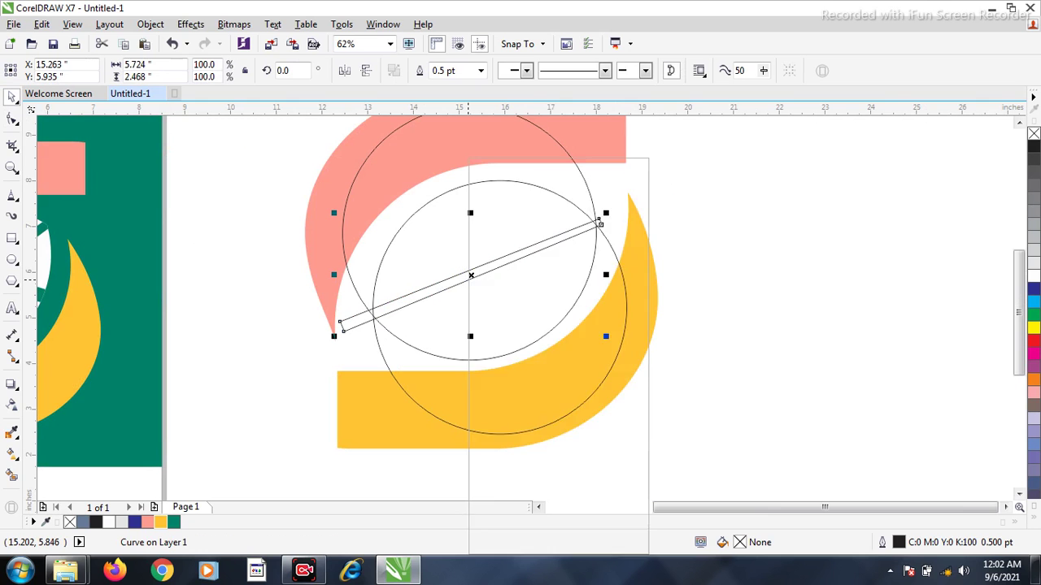
- Duplicate the tapered midrib, rotate the copy by about 18.5 degrees, and move its rotation centre to its lower end
right_click(470, 274)
left_click(507, 312)
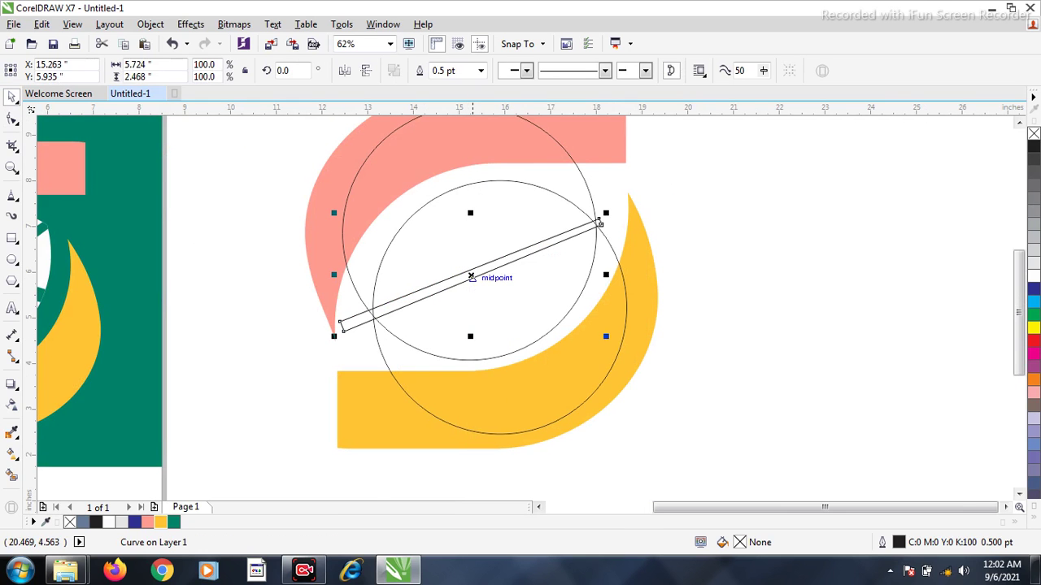
left_click(471, 275)
left_click_drag(334, 335, 390, 402)
left_click_drag(521, 291, 598, 184)
scroll(584, 177, "down", 1)
scroll(573, 204, "up", 1)
left_click(570, 212)
left_click_drag(391, 434, 359, 395)
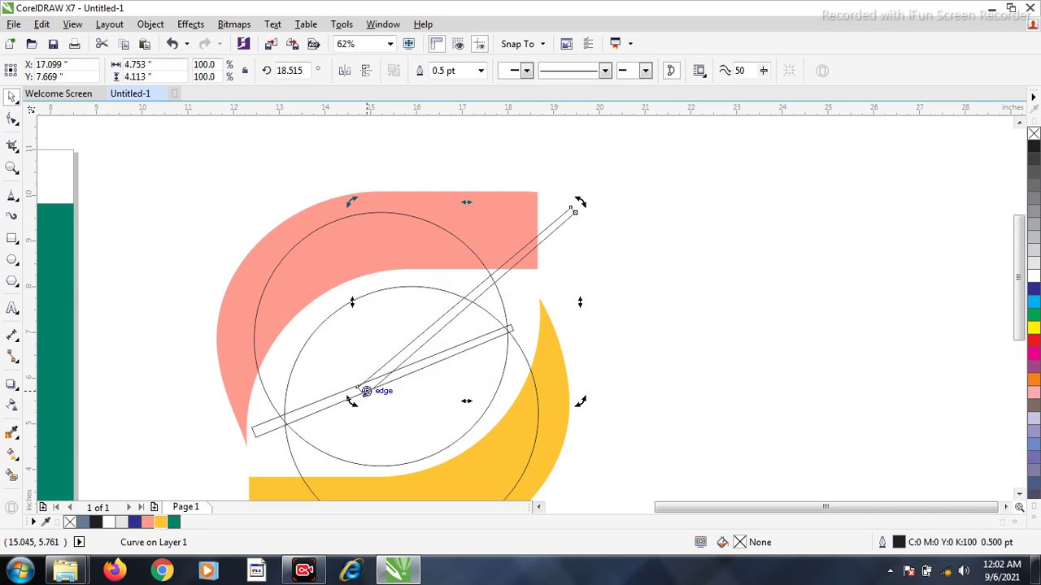
- Move the copied bar's lower end onto the midrib and rotate it to about 54.1 degrees as an upper side vein
left_click(469, 301)
left_click(507, 268)
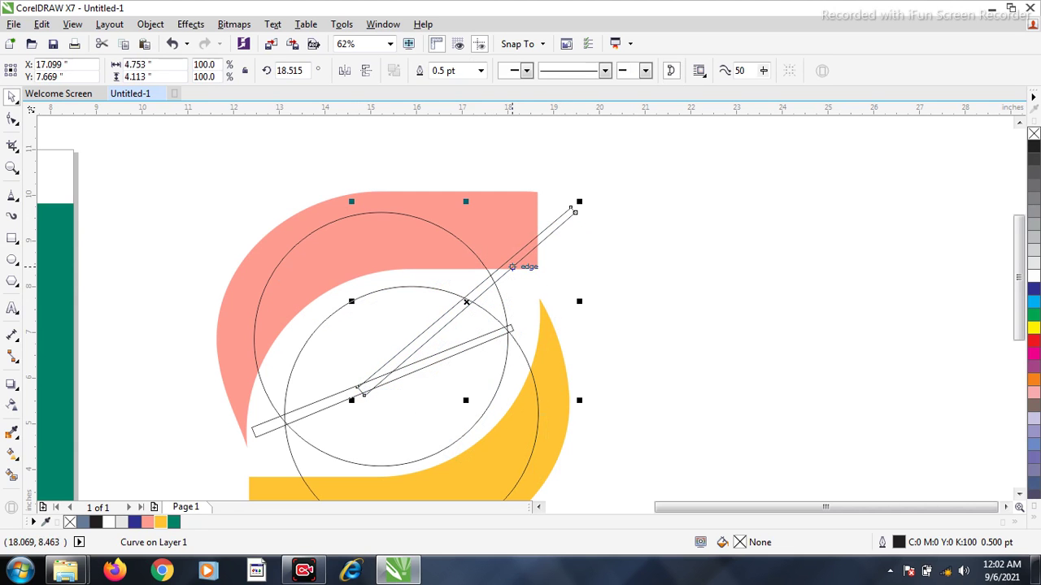
left_click_drag(506, 263, 464, 279)
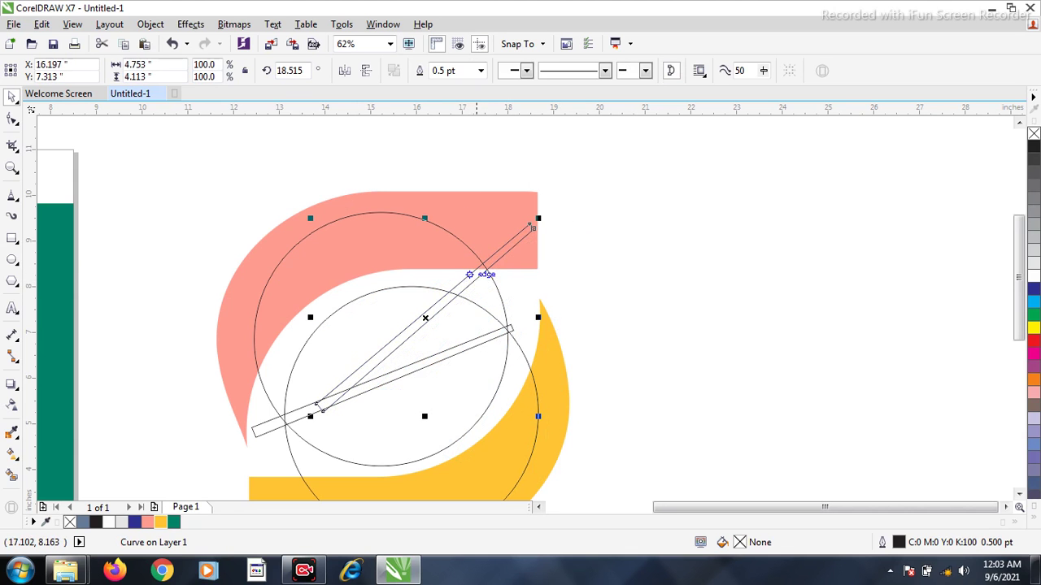
left_click(464, 279)
left_click_drag(539, 219, 372, 202)
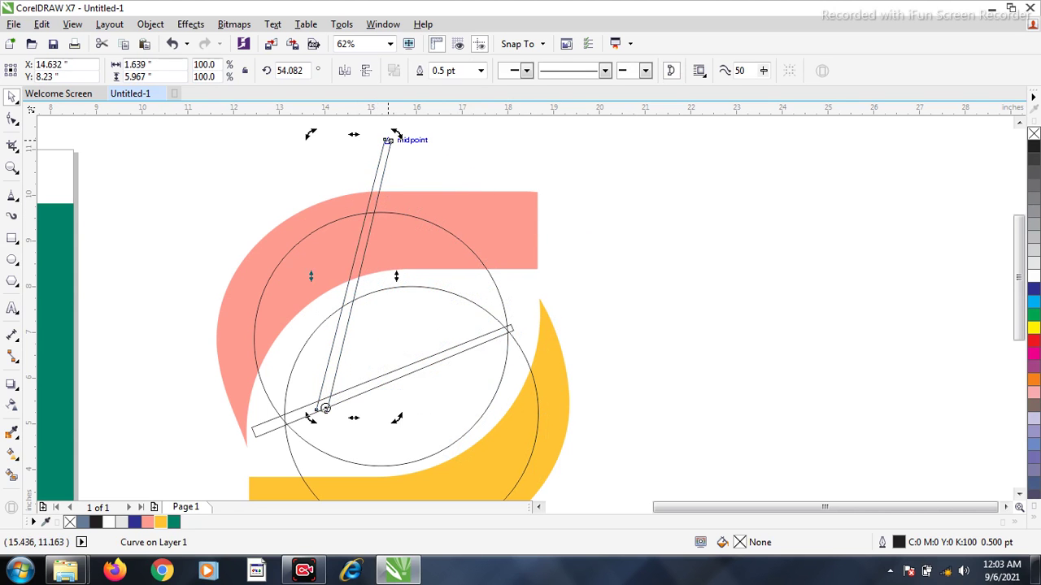
- Create a rotated duplicate of the upper vein at about 302.4 degrees, extending below the midrib from the same junction
left_click_drag(388, 140, 501, 395)
mouse_move(599, 399)
left_mouse_down()
mouse_move(569, 496)
mouse_move(534, 499)
left_mouse_up()
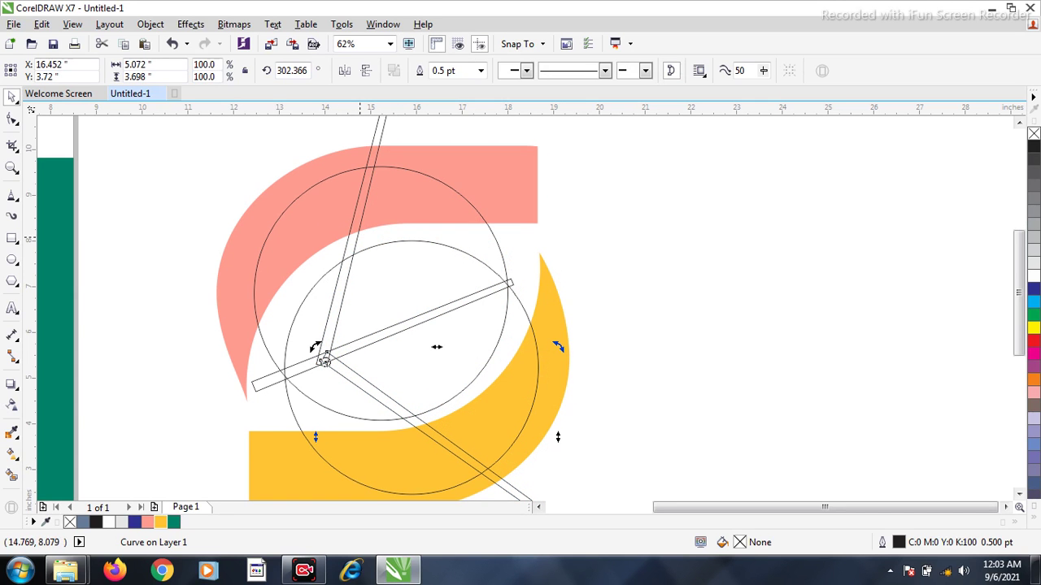
- Duplicate the lower and upper side veins and place the copies farther up the midrib at a second junction
left_click(356, 238, "shift")
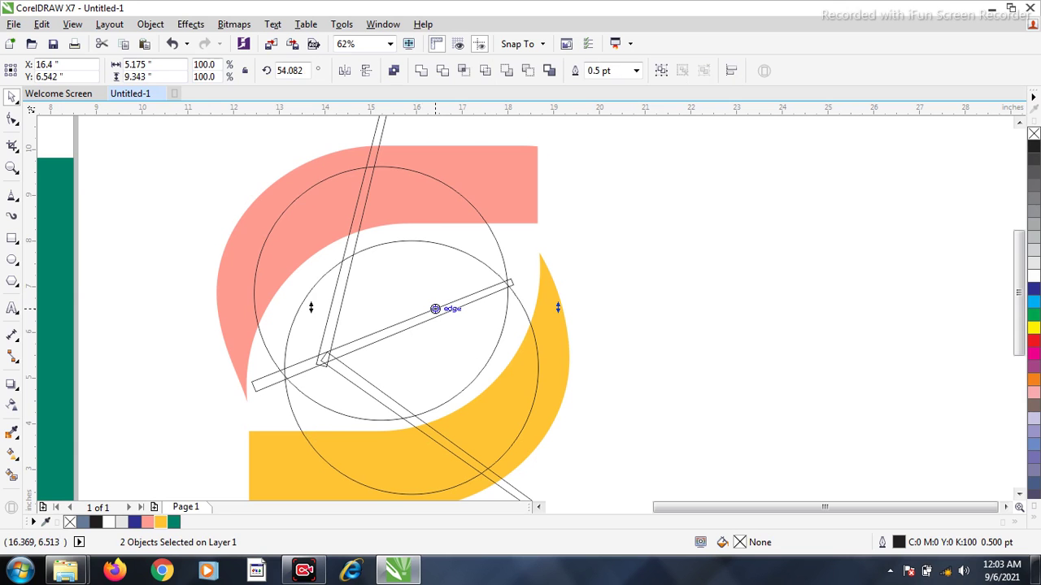
left_click(328, 360)
left_click(715, 267)
left_click_drag(383, 393, 455, 365)
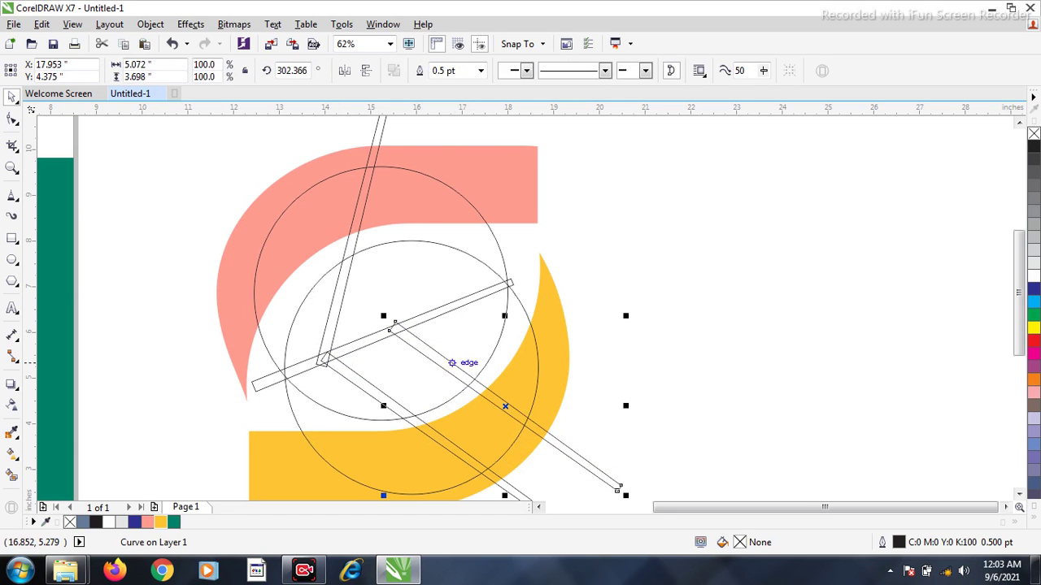
left_click(354, 244)
left_click_drag(353, 244, 431, 201)
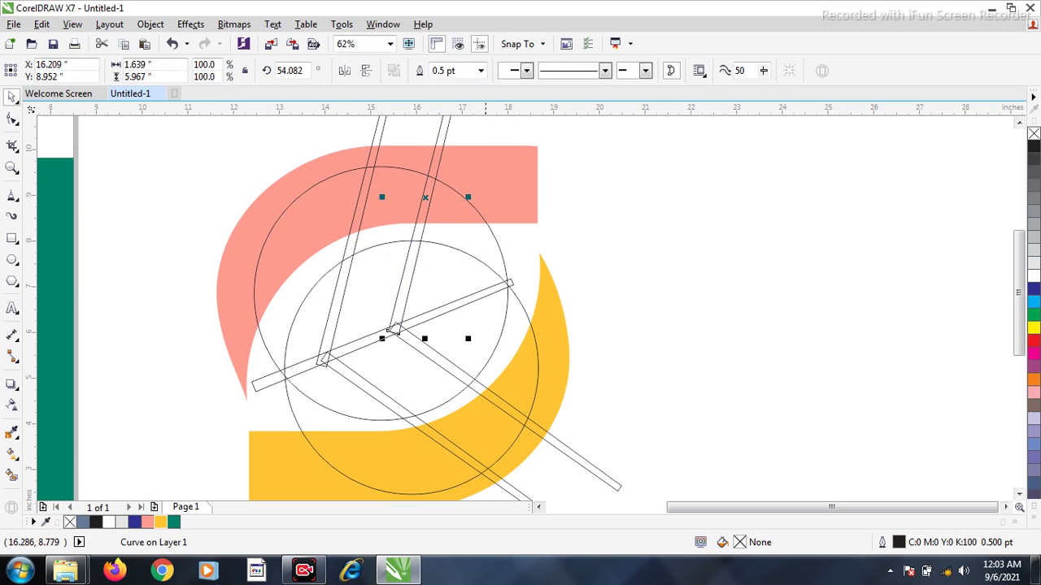
scroll(475, 191, "down", 1)
left_click(590, 270)
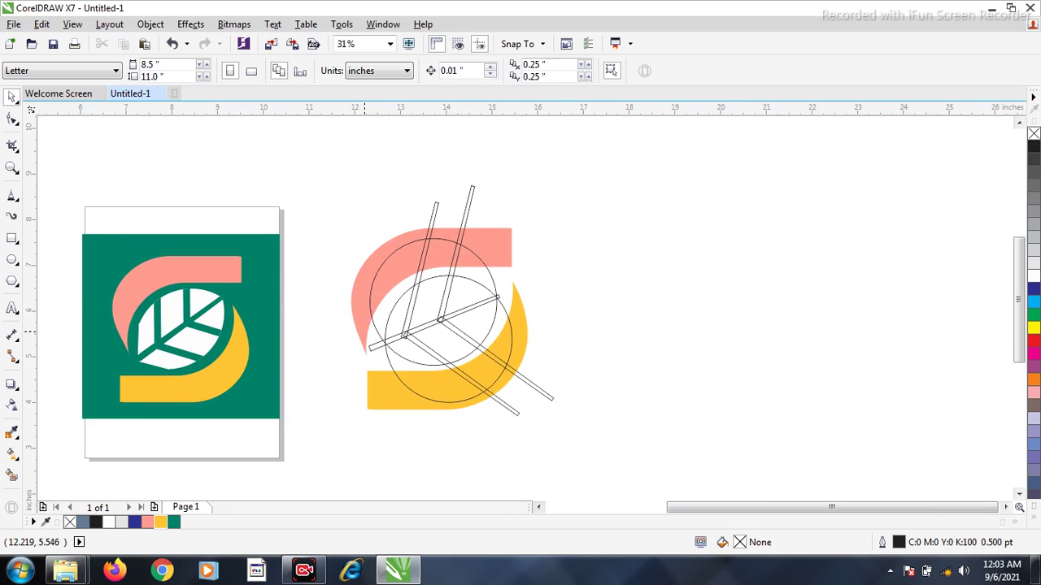
scroll(363, 329, "up", 1)
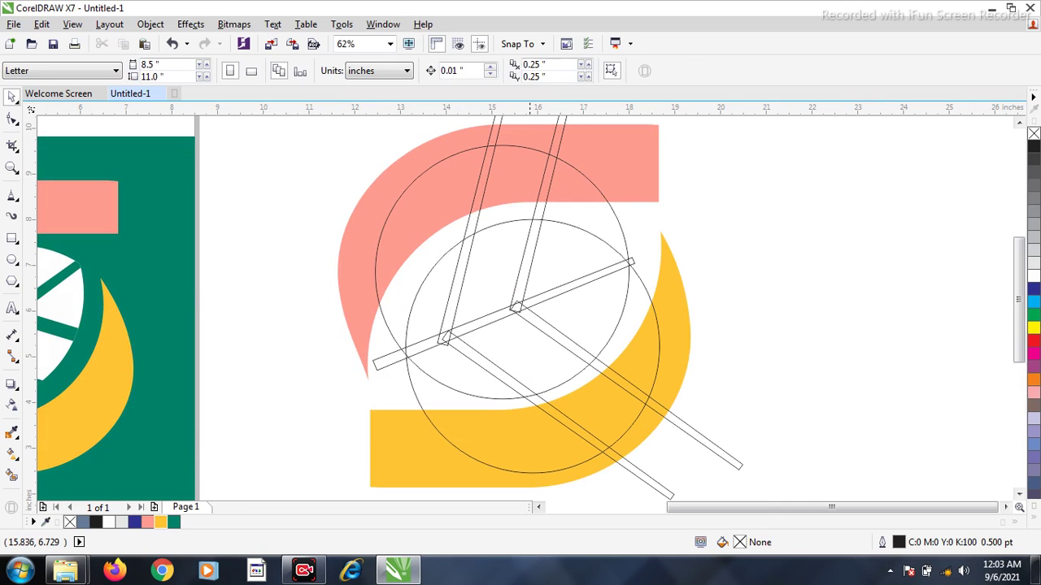
- Shift the four side vein bars slightly up and right along the midrib
left_click(530, 279)
mouse_move(527, 275)
left_mouse_down()
mouse_move(531, 287)
mouse_move(539, 268)
left_mouse_up()
left_click(538, 327)
left_click_drag(538, 322, 548, 318)
left_click_drag(738, 469, 738, 468)
left_click(443, 340)
left_click_drag(443, 340, 443, 342)
left_click(668, 494)
left_click_drag(669, 495, 683, 492)
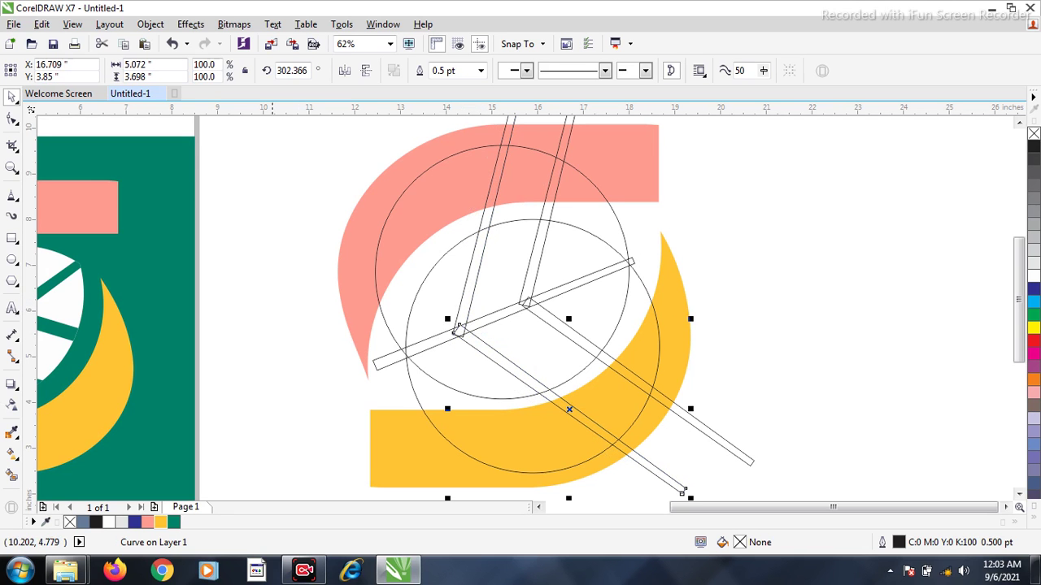
- Use Smart Fill to create six slate-blue leaf sections between the vein bars, with a 0.5 pt black outline
key("Escape")
left_click(12, 475)
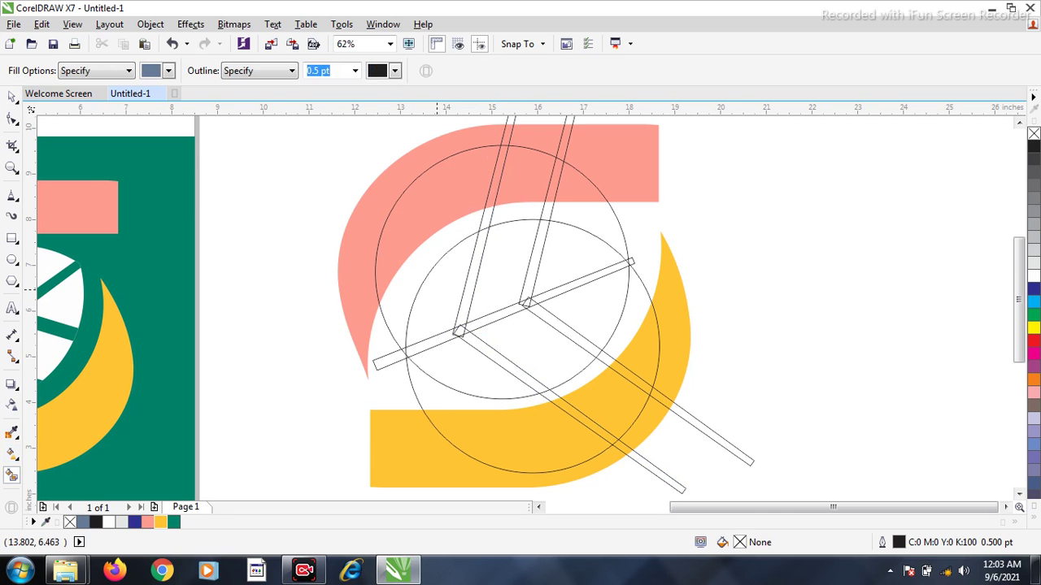
left_click(437, 301)
left_click(504, 258)
left_click(581, 248)
left_click(593, 312)
left_click(537, 346)
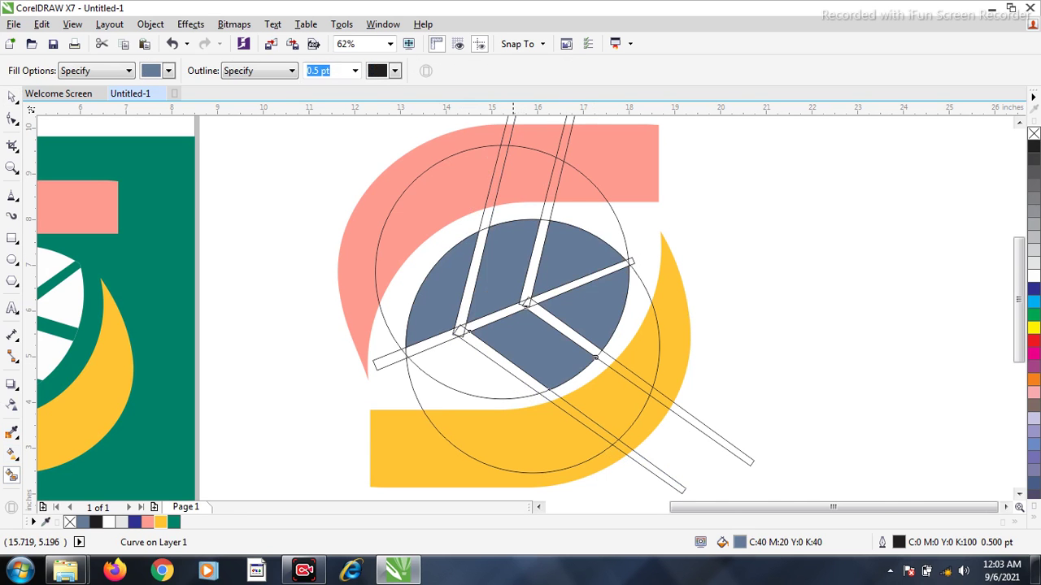
left_click(456, 370)
- Smart-fill the midrib and side vein strips around the lower-left junction, including the small overlap pieces
scroll(435, 335, "up", 2)
left_click(435, 335)
scroll(490, 293, "up", 2)
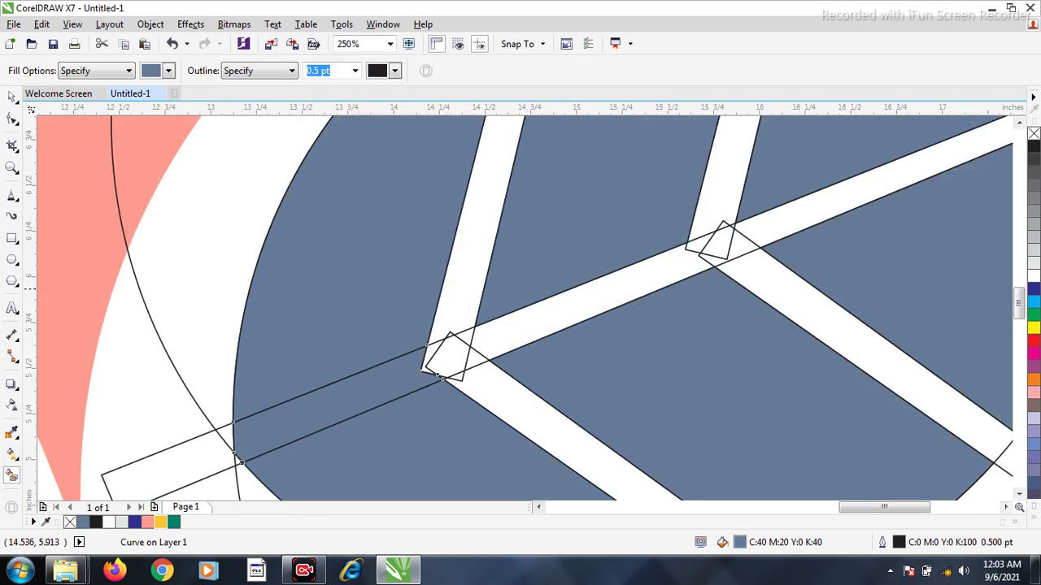
left_click(478, 305)
left_click(468, 325)
scroll(431, 356, "up", 4)
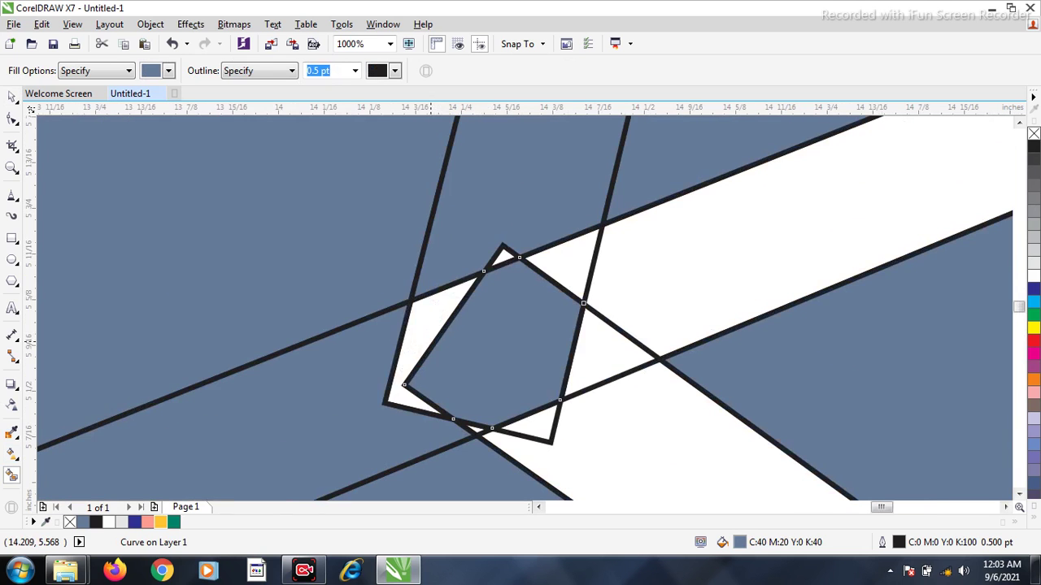
left_click(567, 255)
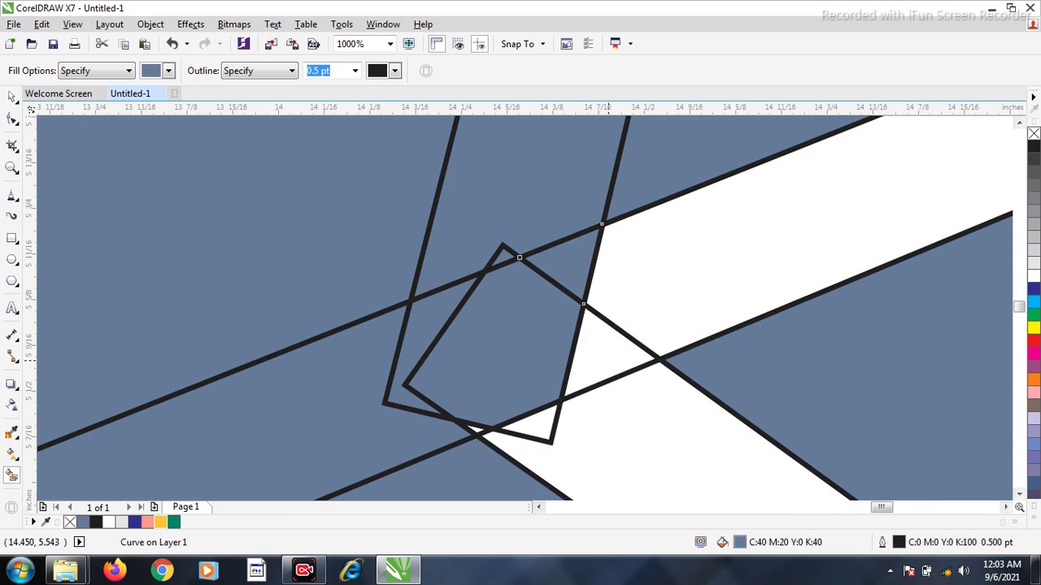
left_click(612, 351)
left_click(521, 423)
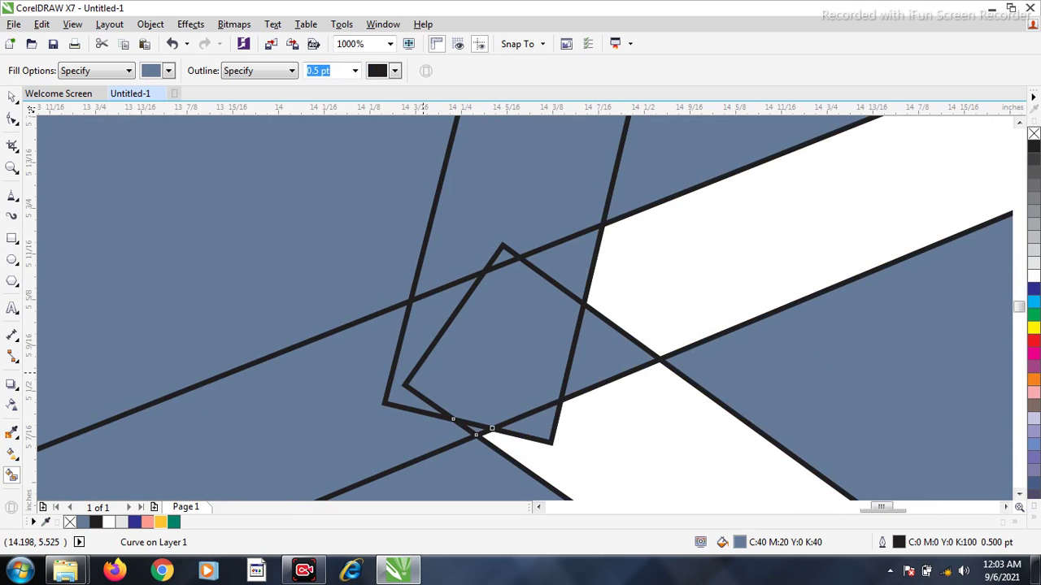
scroll(436, 370, "down", 2)
scroll(614, 289, "down", 3)
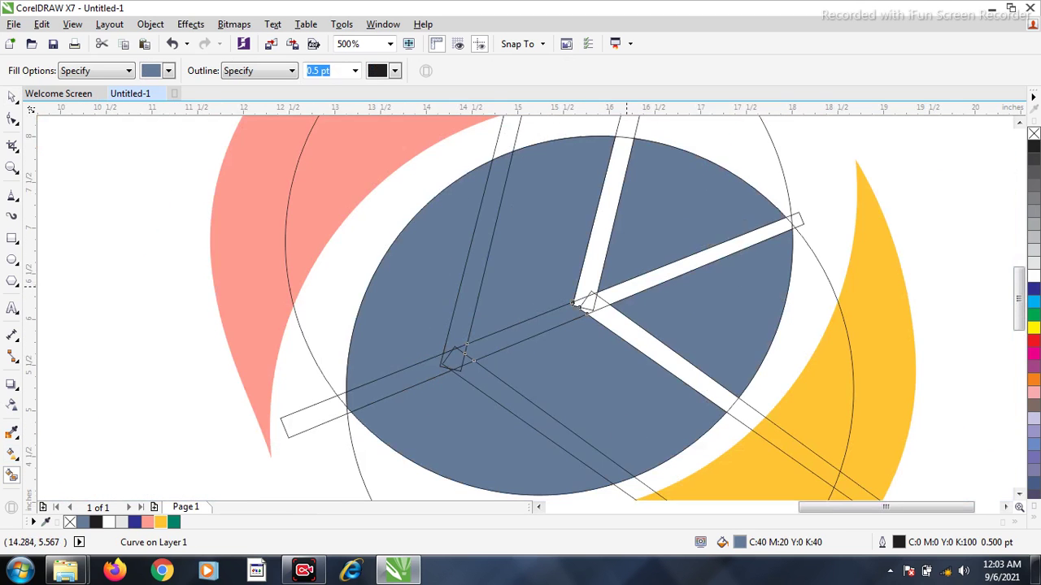
- Smart-fill the overlap pieces at the upper-right junction and the remaining midrib and side vein strips within the leaf
scroll(610, 284, "up", 2)
left_click(605, 242)
left_click(587, 306)
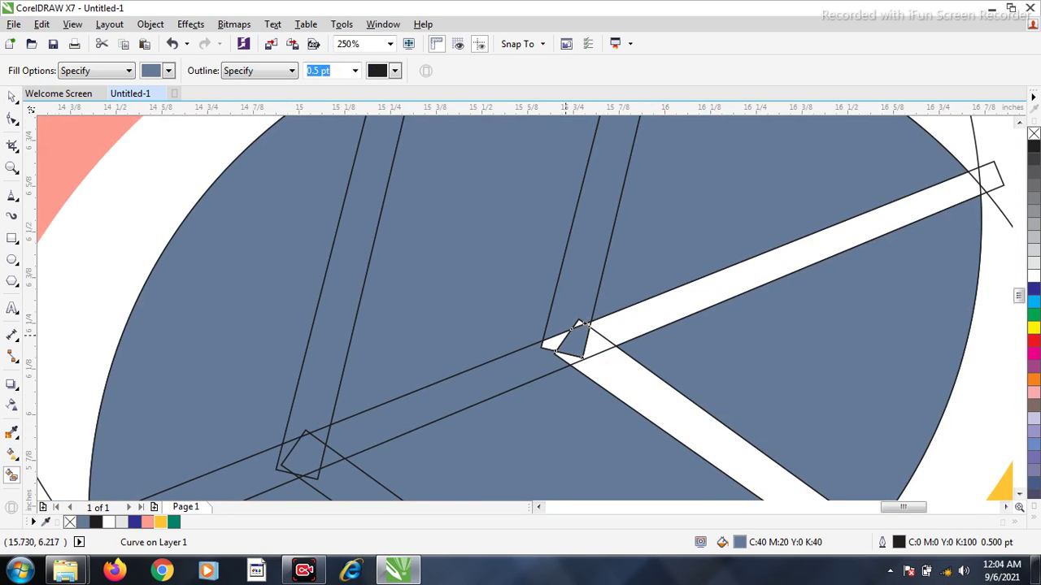
scroll(587, 306, "up", 3)
left_click(565, 331)
left_click(617, 286)
left_click(651, 382)
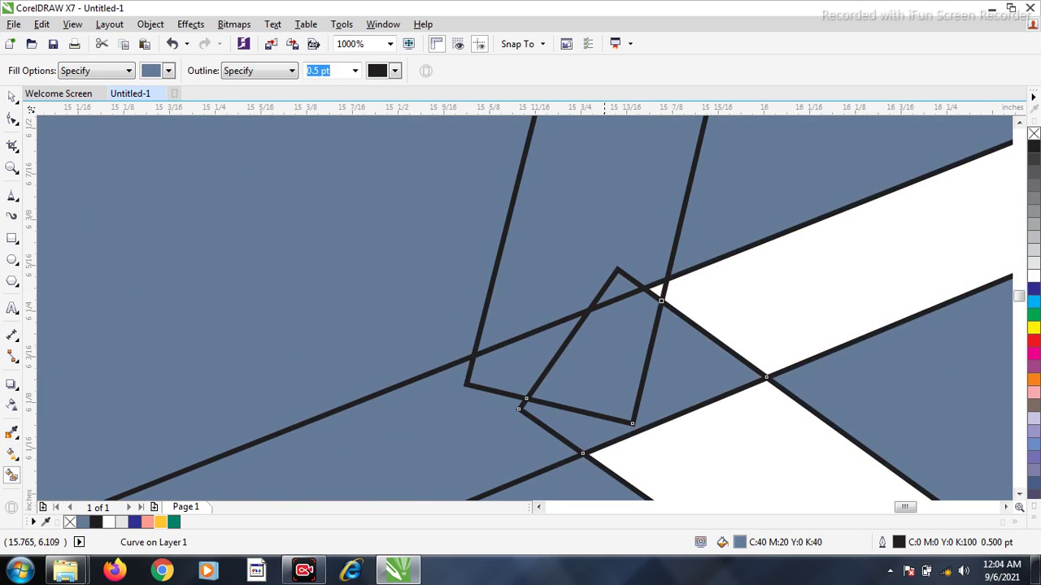
left_click(902, 273)
scroll(660, 288, "down", 2)
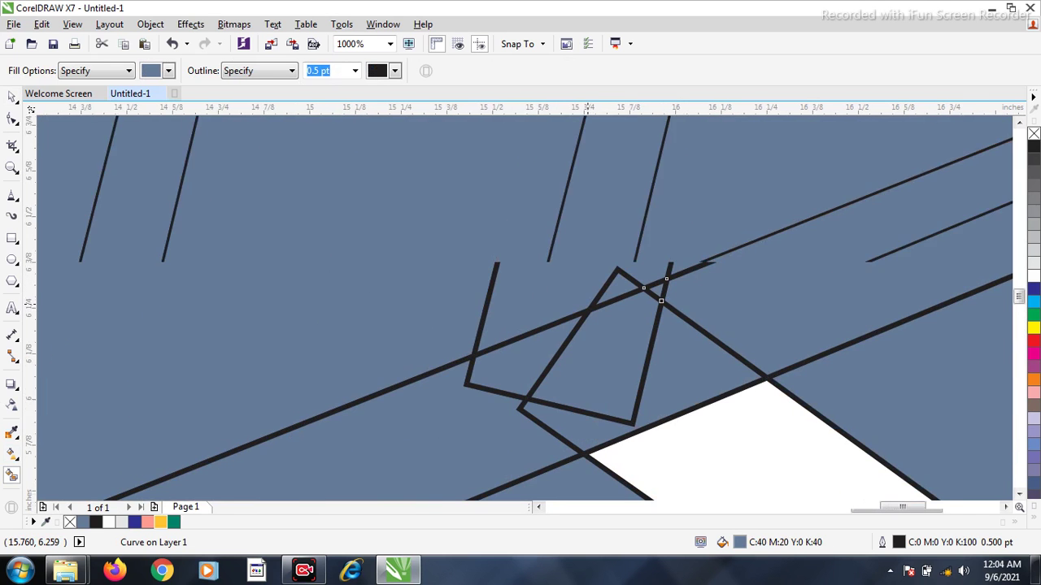
left_click(697, 411)
scroll(697, 411, "down", 1)
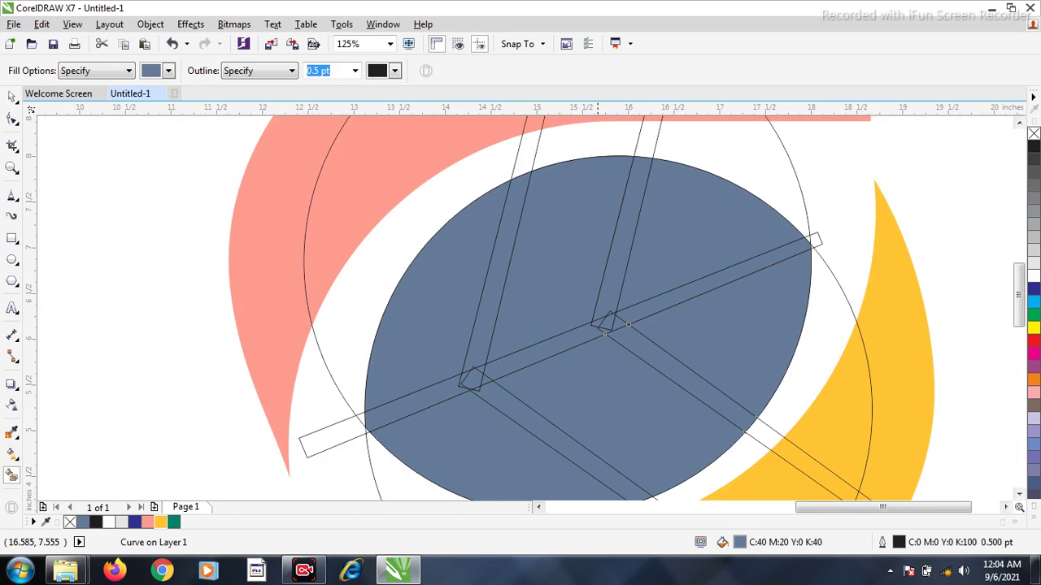
scroll(248, 226, "down", 1)
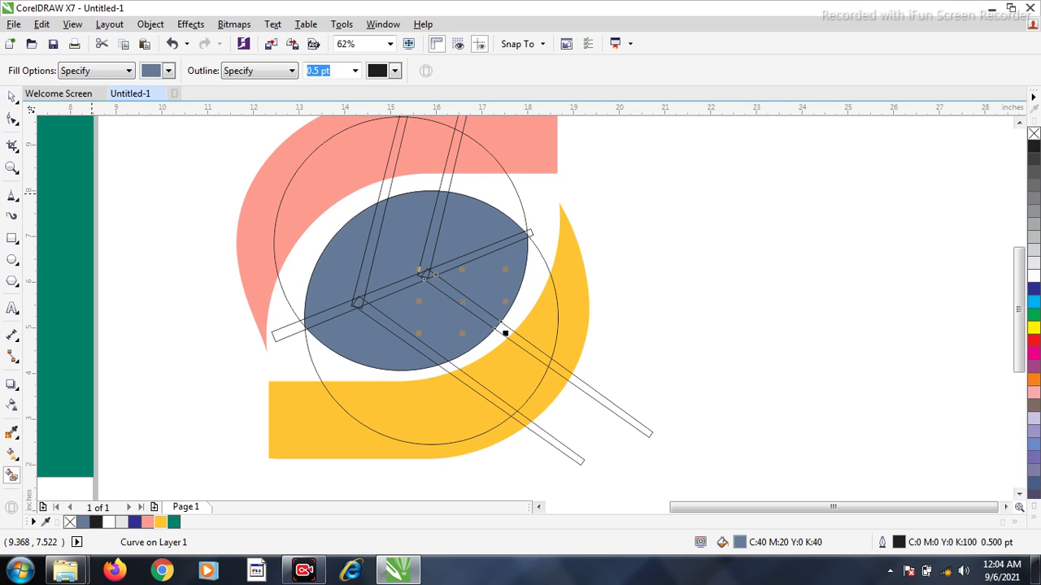
- Delete the upper construction circle and the two original upper side vein bars
key("space")
left_click(332, 226)
key("Delete")
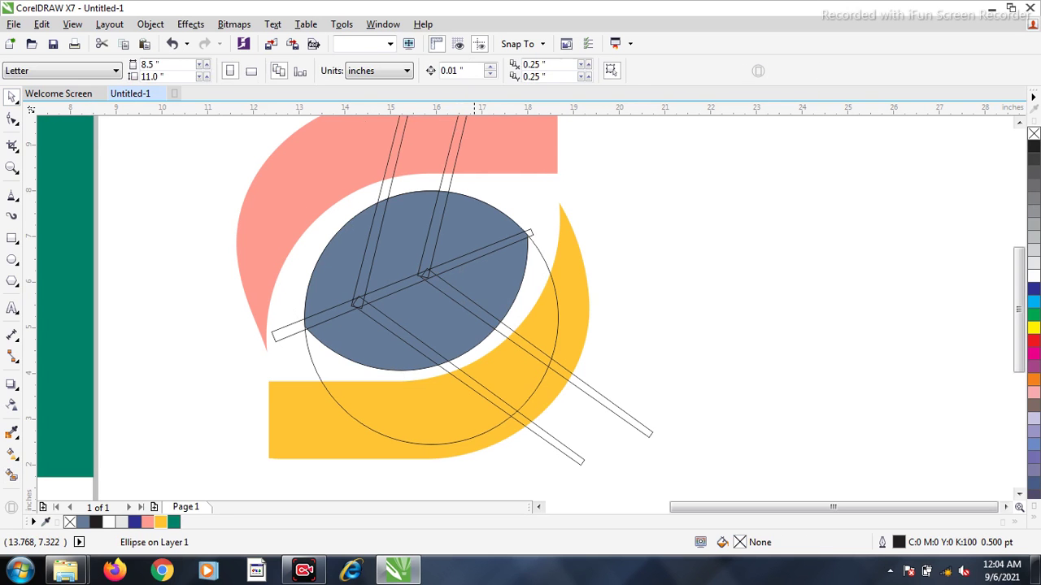
left_click(388, 188)
key("Delete")
left_click(448, 179)
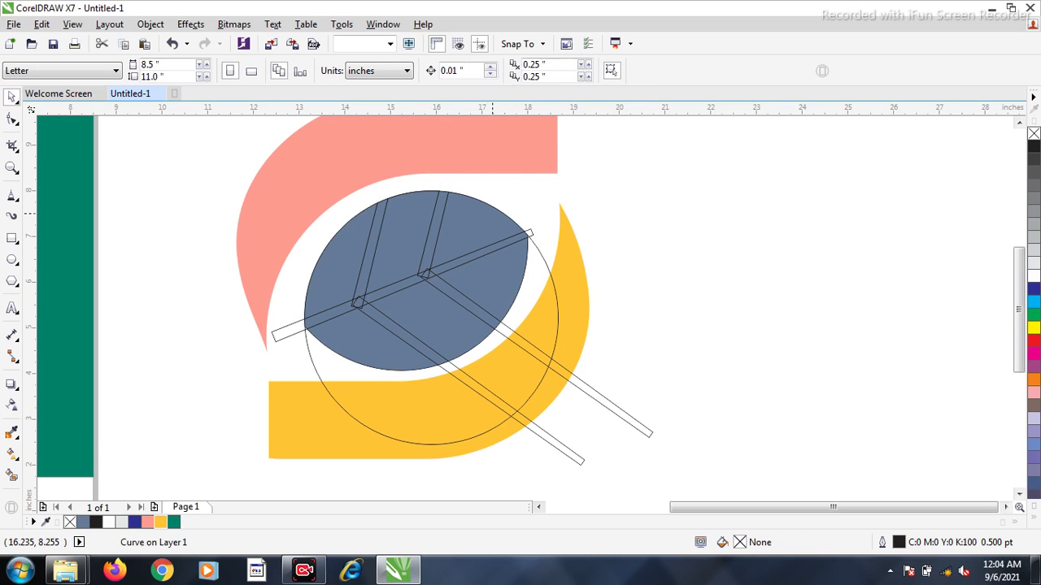
key("Delete")
- Delete the original midrib bar, the remaining construction circle and the two lower side vein bars
left_click(530, 235)
key("Delete")
left_click(540, 251)
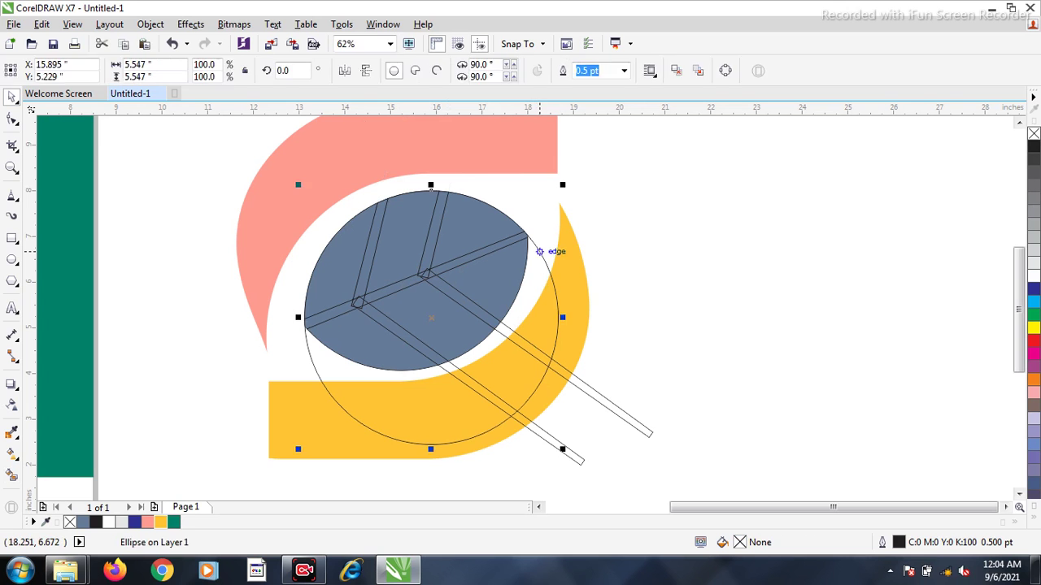
key("Delete")
left_click(631, 423)
key("Delete")
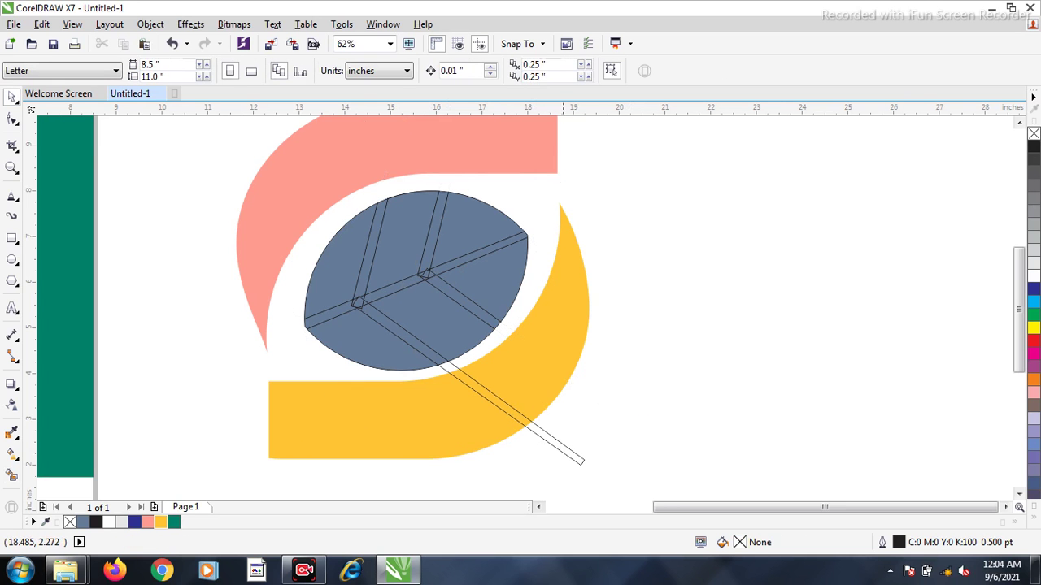
left_click(568, 451)
key("Delete")
scroll(348, 247, "up", 1)
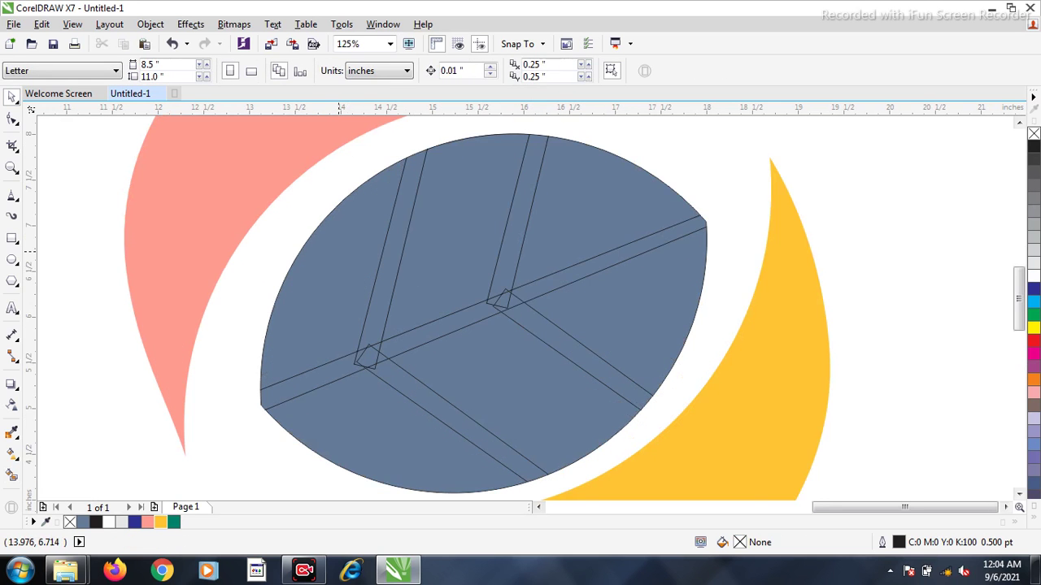
left_click(339, 250)
left_click(340, 249)
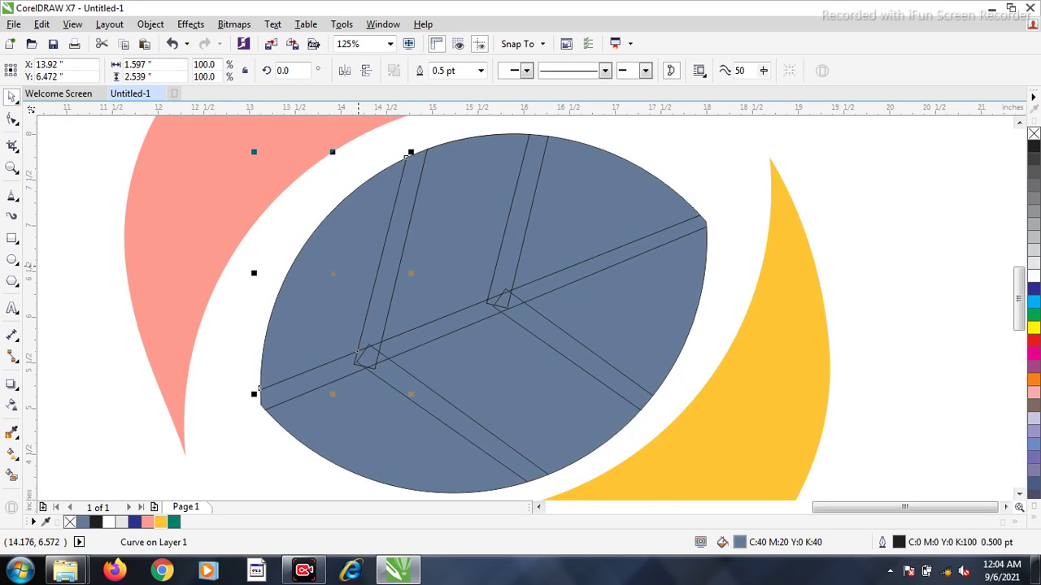
scroll(355, 266, "down", 2)
scroll(382, 212, "down", 2)
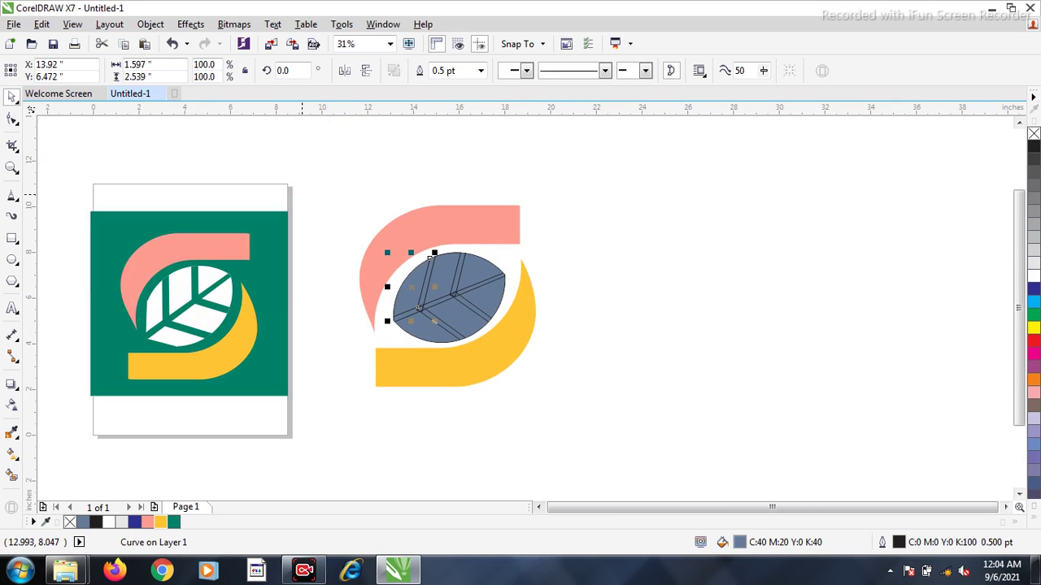
- Draw a background rectangle about 9.73 by 9.7 inches around the recreated logo
left_click(302, 195)
key("F6")
left_click_drag(333, 187, 556, 409)
left_click(11, 97)
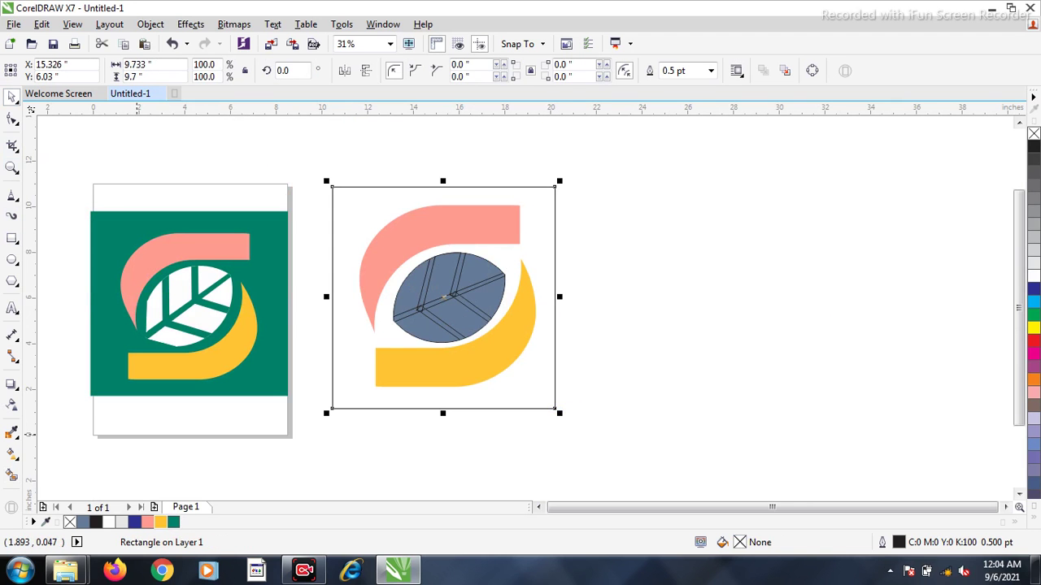
- Fill the background rectangle with green (#008067) and send it to the back of the page
left_click(174, 522)
right_click(516, 264)
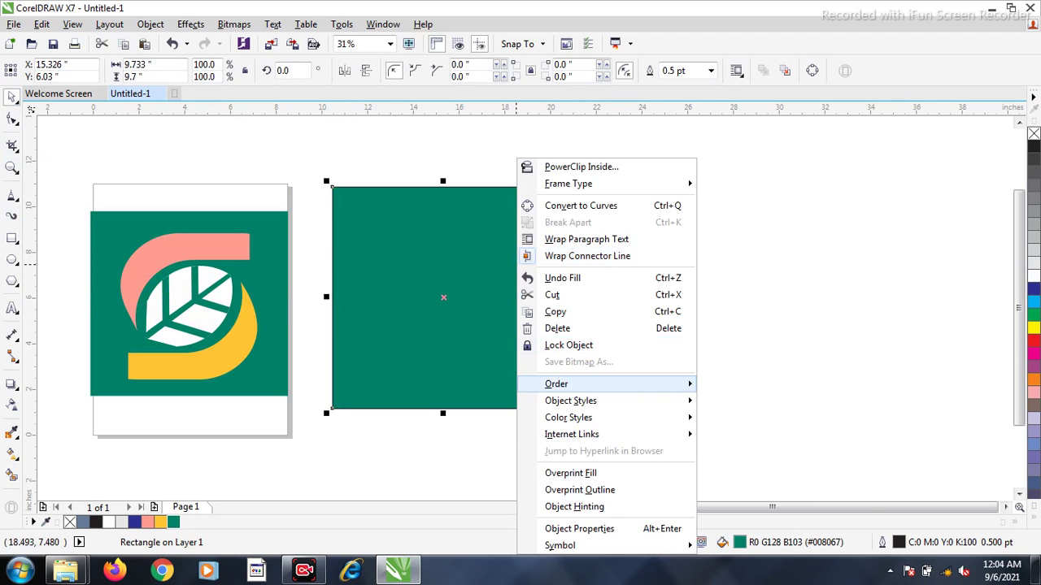
mouse_move(569, 384)
left_click(752, 401)
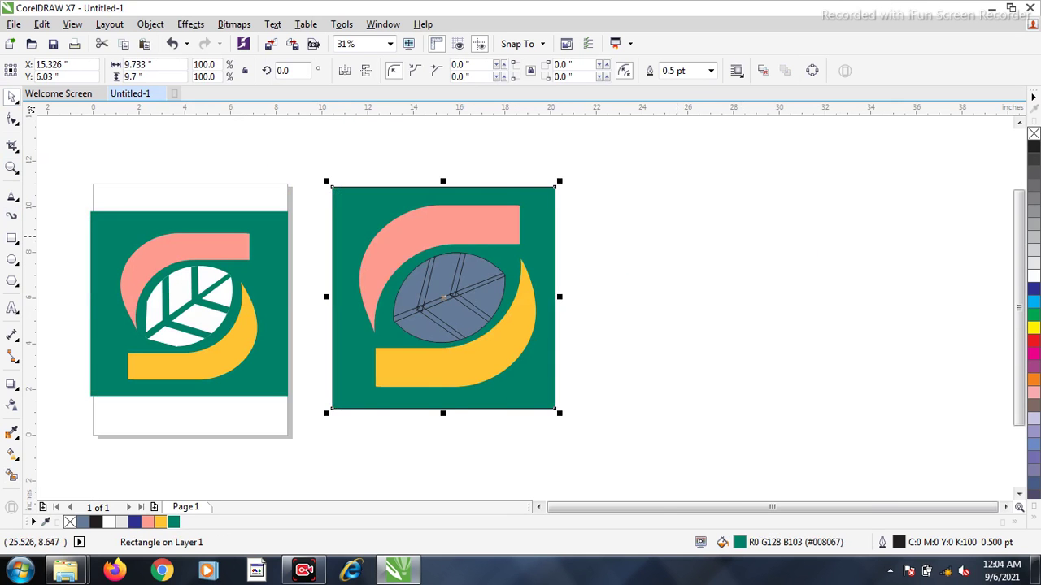
left_click(670, 235)
- Try a white fill on the two upper side veins and a yellow fill on the right one
scroll(379, 284, "up", 2)
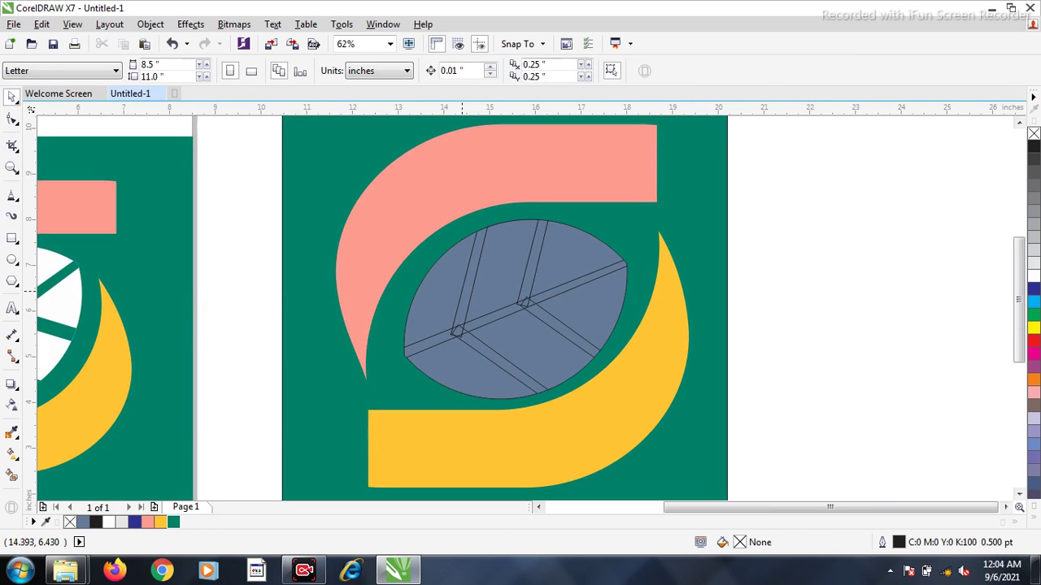
left_click(464, 290)
left_click(1033, 276)
left_click(534, 260)
left_click(1034, 276)
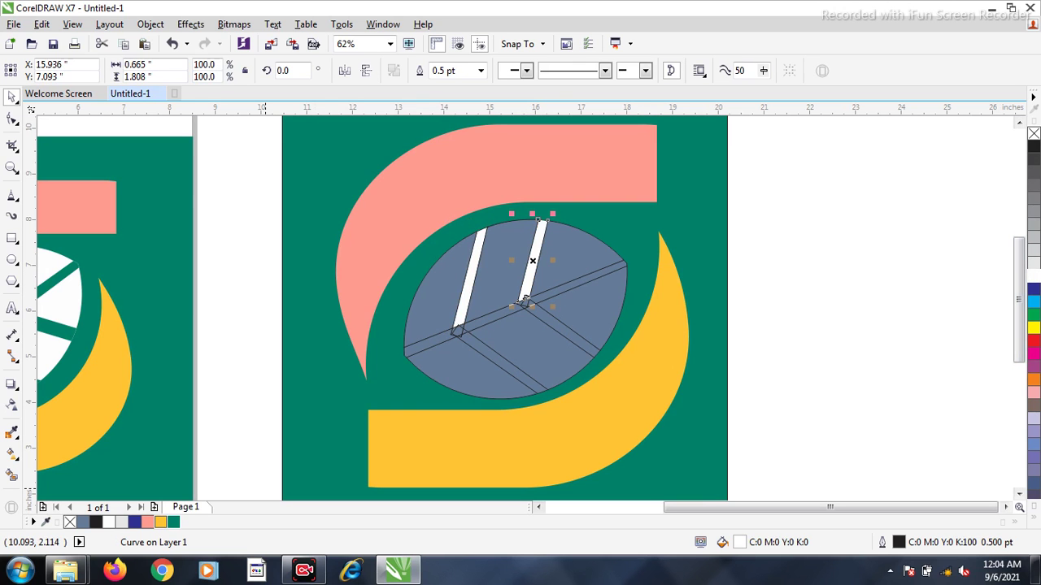
left_click(161, 522)
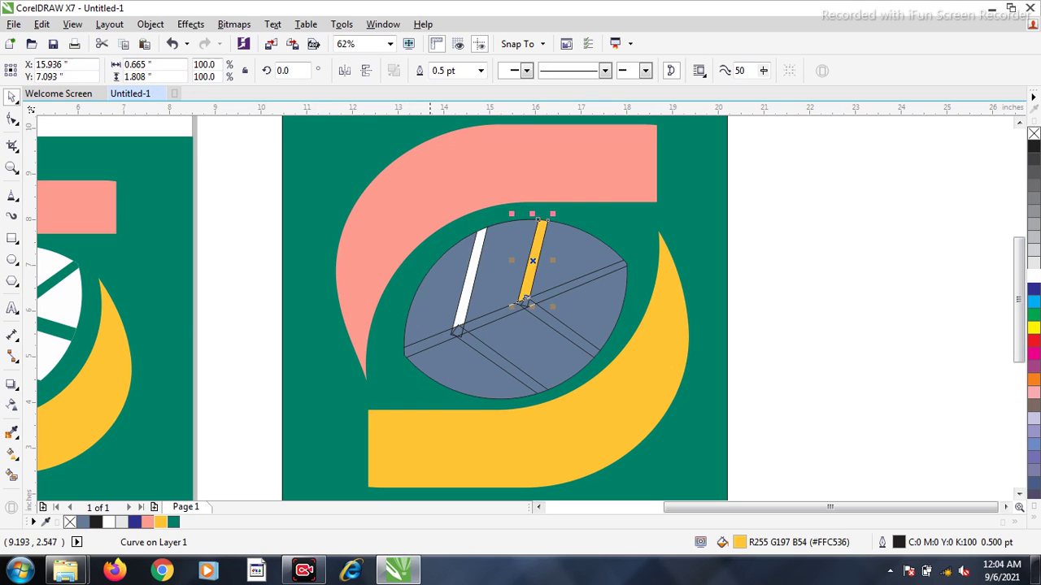
- Fill the two upper side veins of the leaf with green (#008067)
left_click(173, 522)
left_click(467, 281)
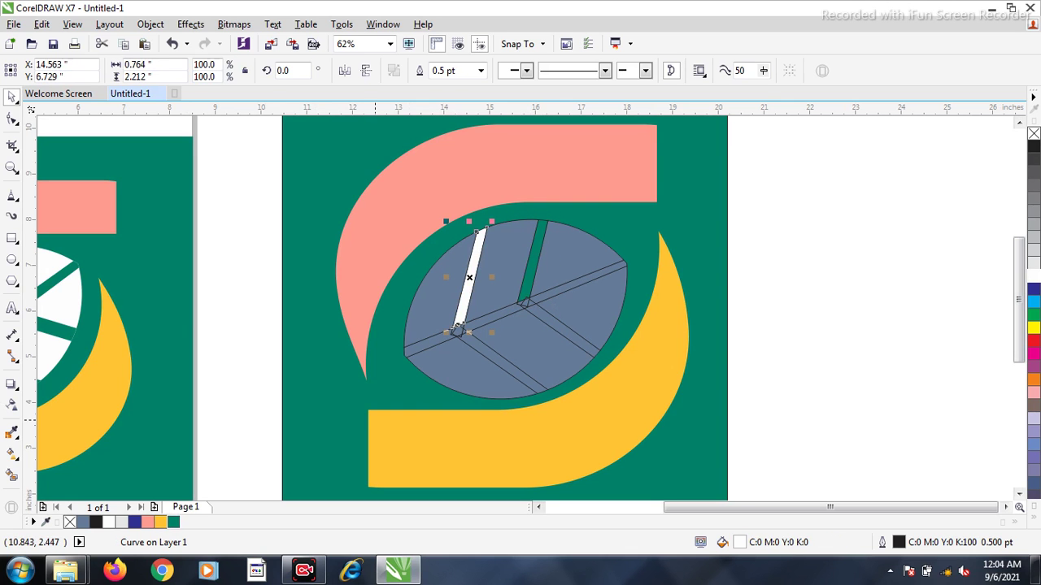
left_click(173, 522)
- Fill the midrib's left segment, the left junction's central piece and the lower left side vein with green (#008067)
left_click(430, 344)
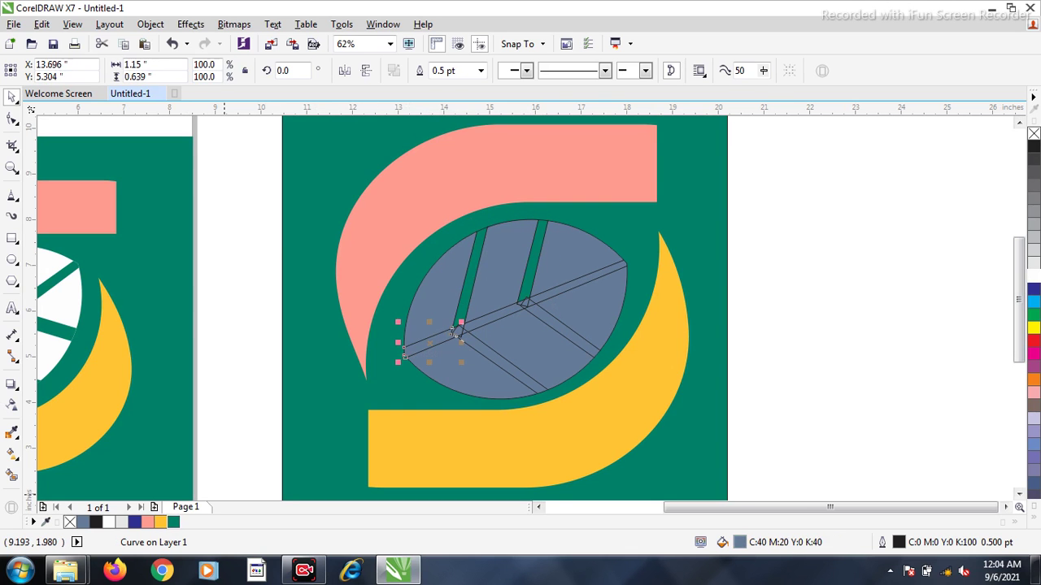
scroll(456, 331, "up", 2)
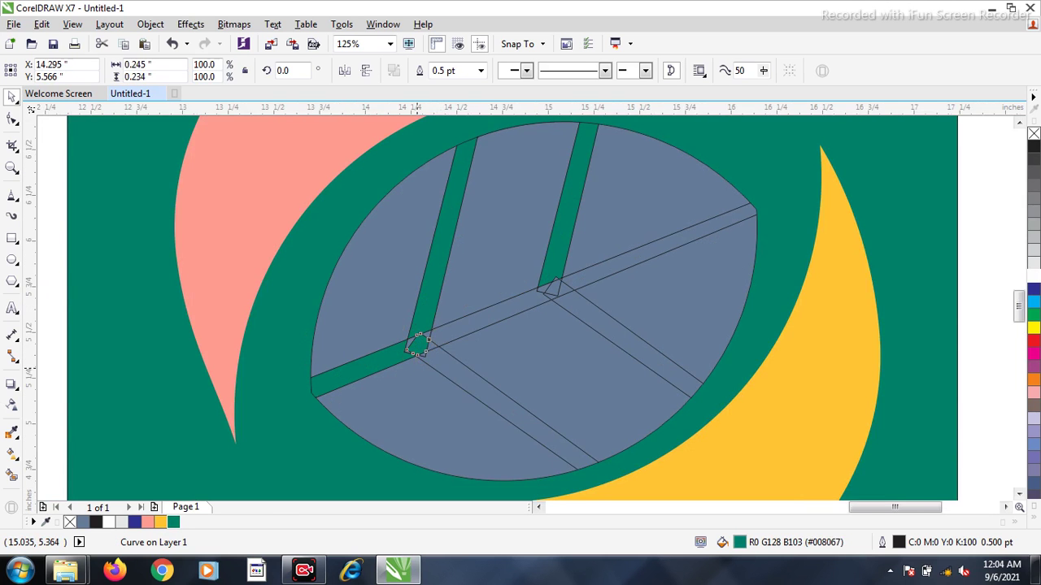
scroll(417, 346, "up", 4)
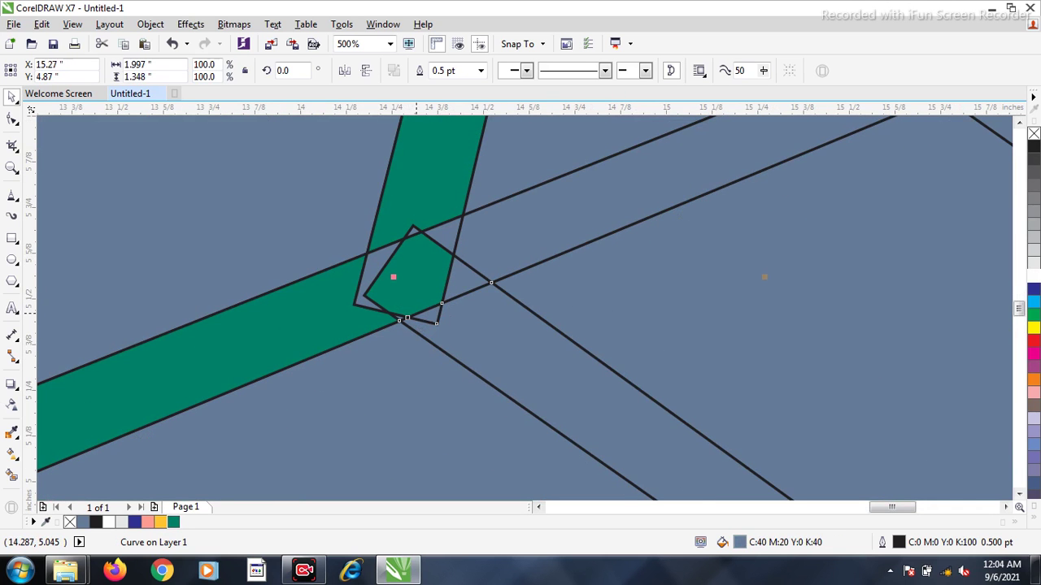
left_click(174, 522)
- Fill the midrib's middle and right segments and the lower right side vein with green (#008067)
left_click(504, 238)
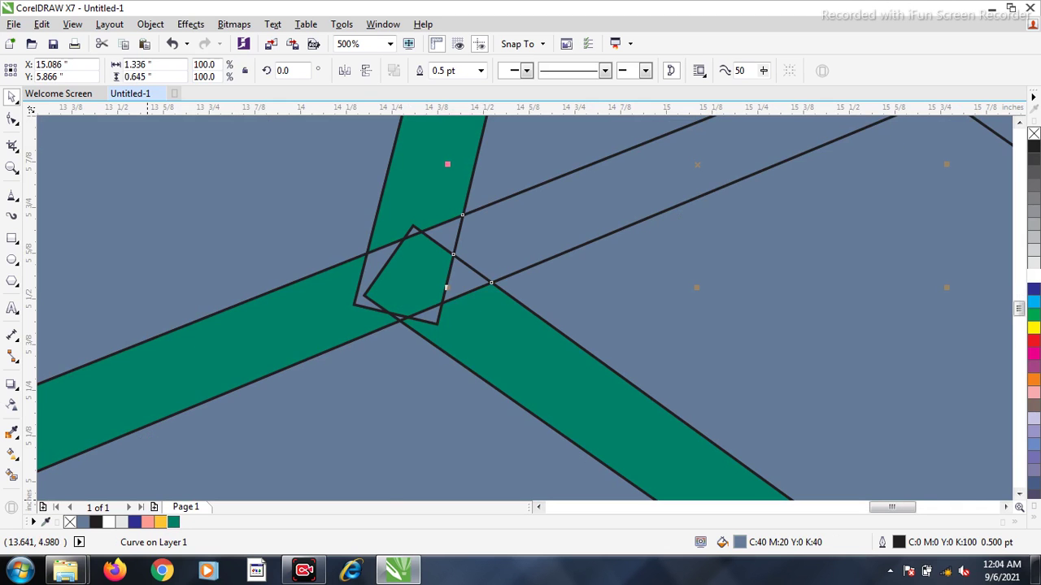
scroll(524, 269, "down", 4)
left_click(668, 264)
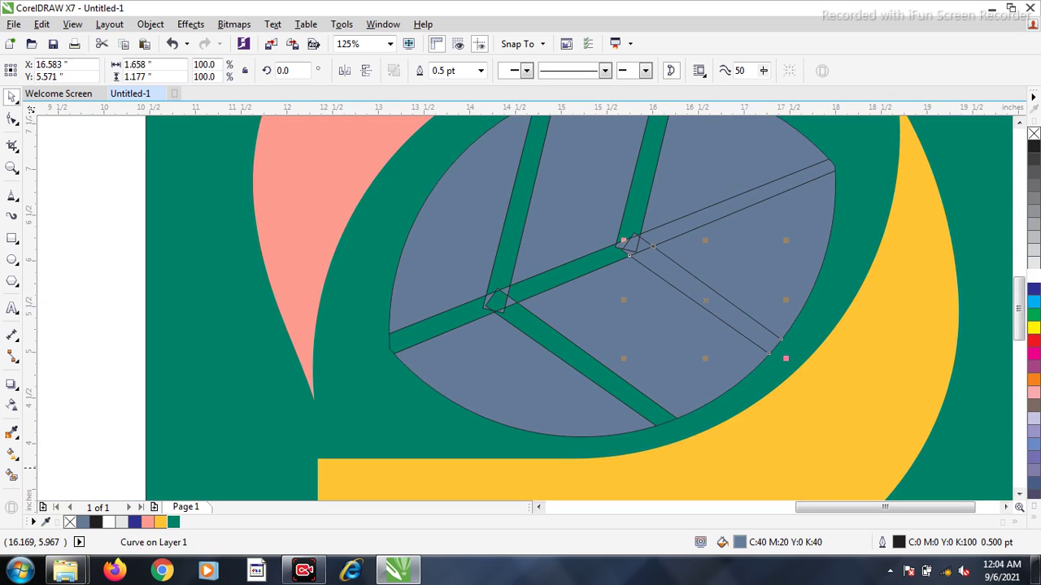
left_click(173, 522)
left_click(730, 210)
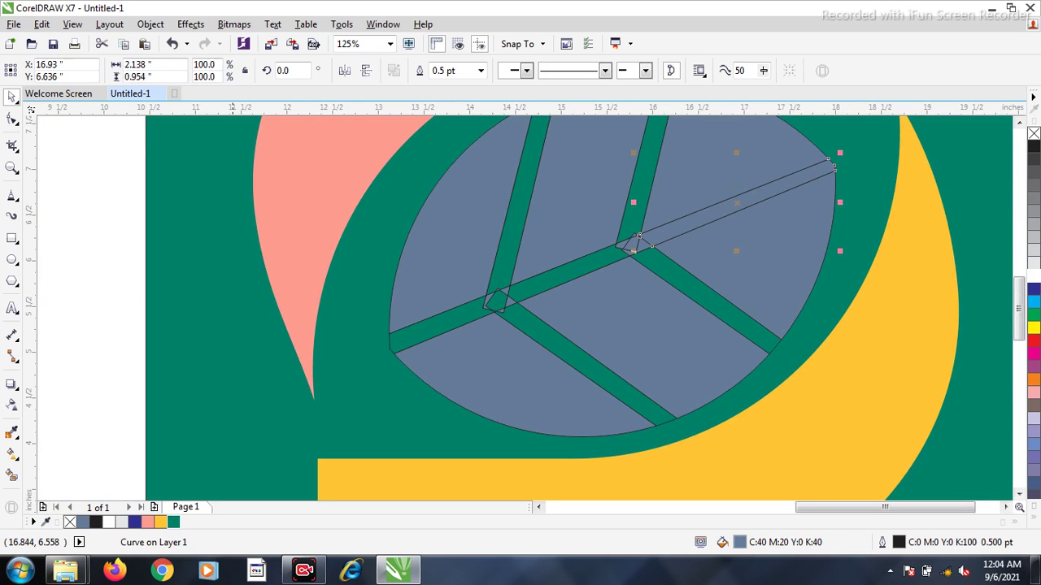
left_click(173, 522)
- Fill all six leaf sections between the veins with white
left_click(447, 265)
left_click(109, 522)
left_click(445, 387)
left_click(108, 522)
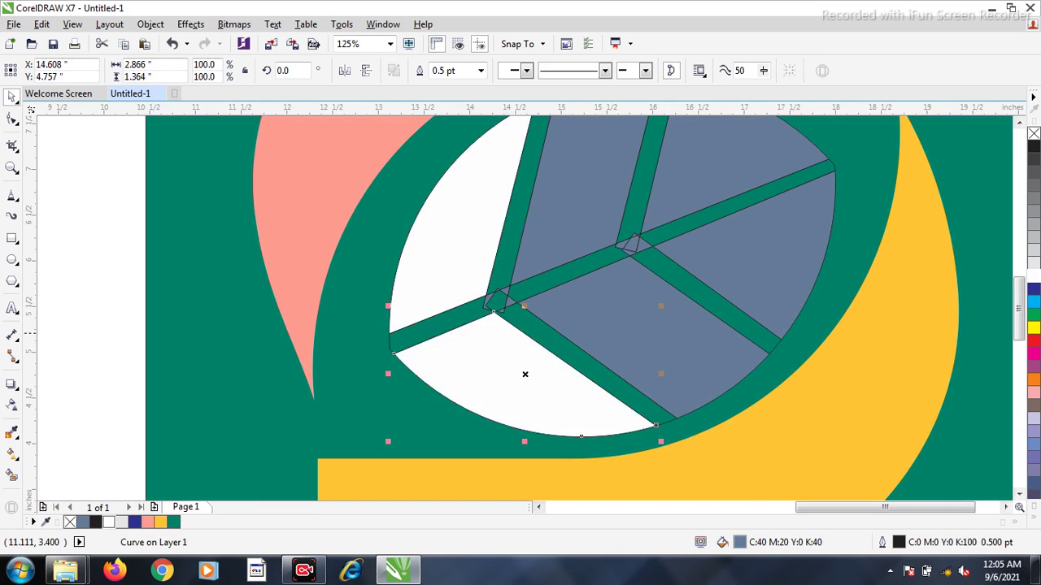
key("Tab")
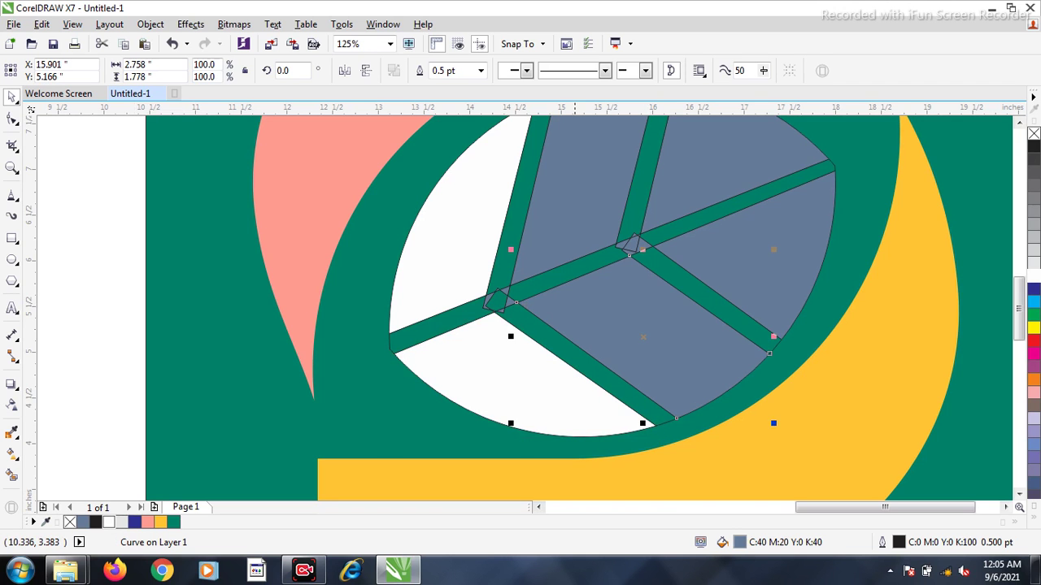
left_click(108, 522)
key("Tab")
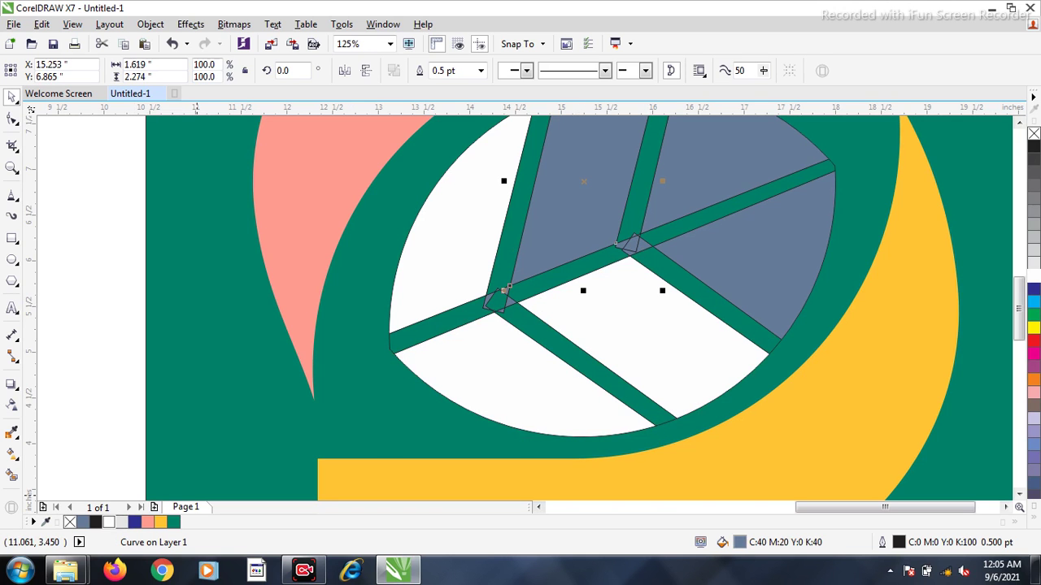
left_click(108, 522)
key("Tab")
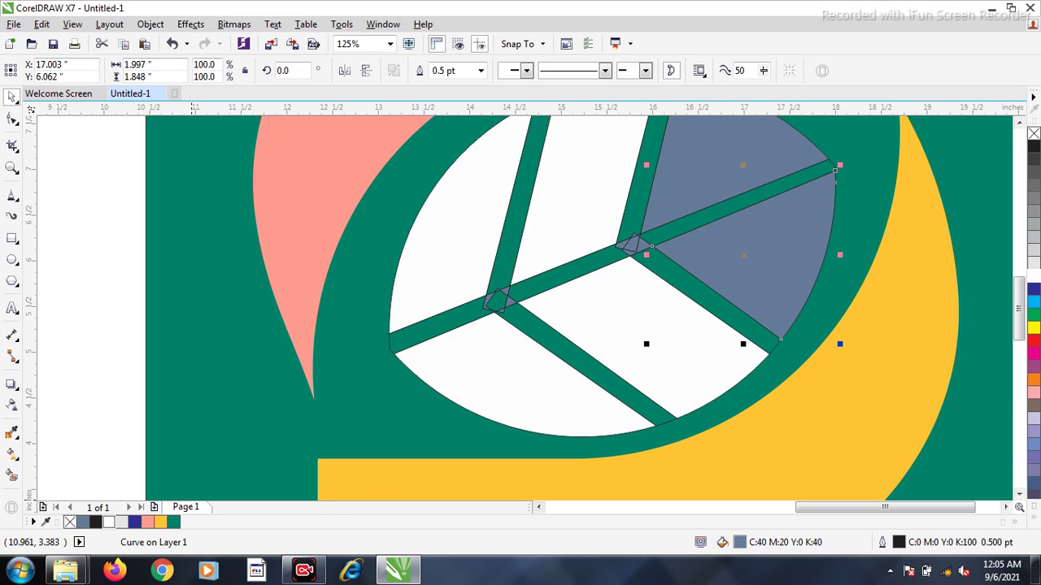
left_click(108, 522)
key("Tab")
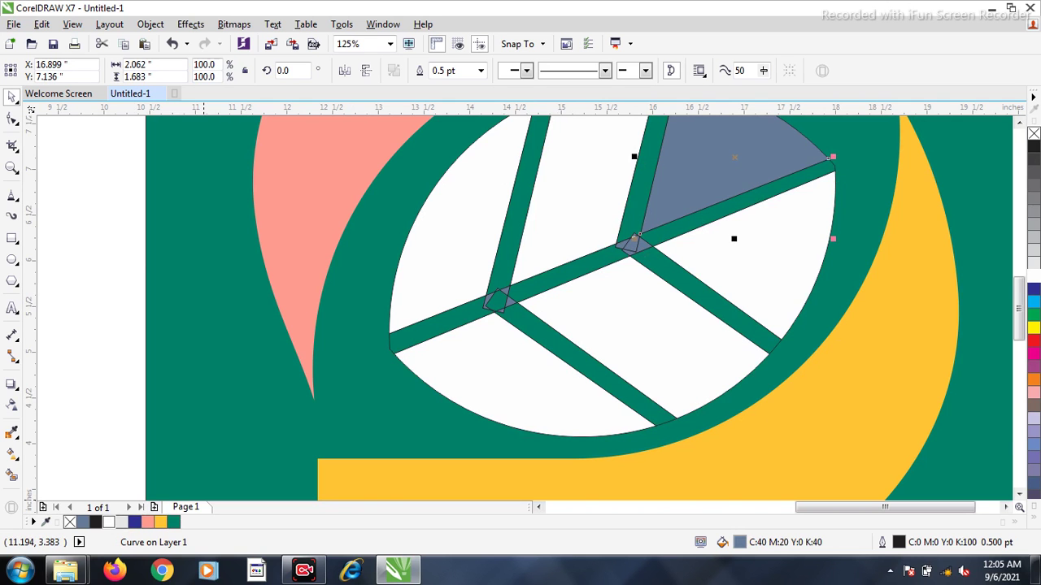
left_click(108, 522)
- Fill the upper, left, right and central fragments inside the left vein junction with white
scroll(497, 293, "up", 3)
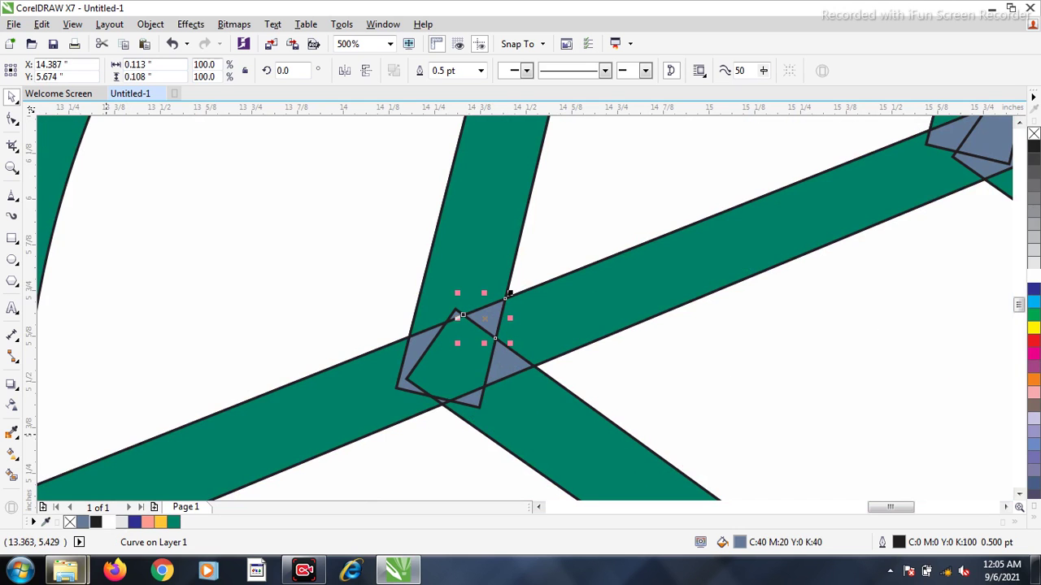
left_click(108, 522)
left_click(411, 348)
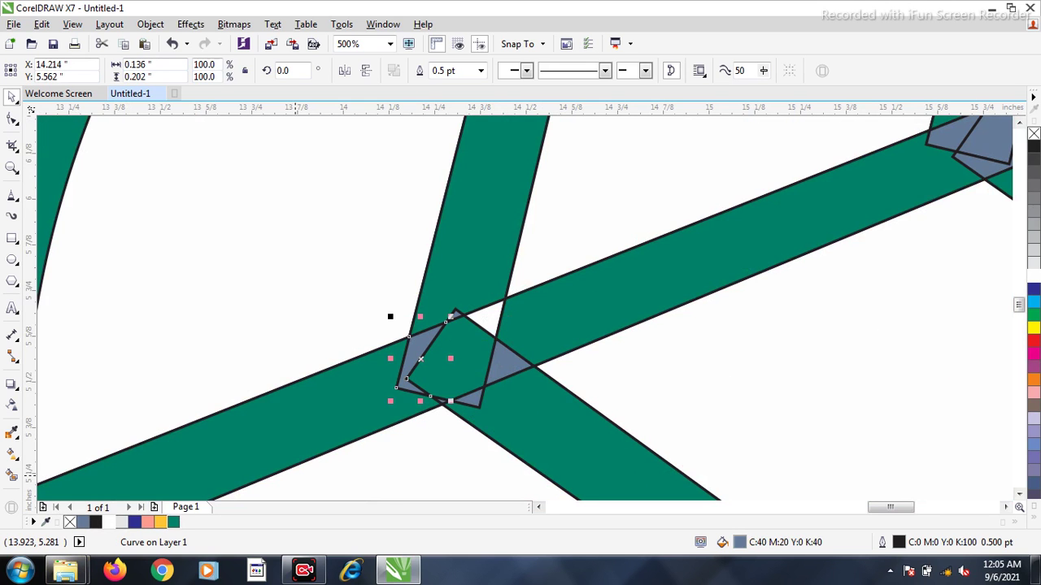
left_click(109, 522)
left_click(513, 361)
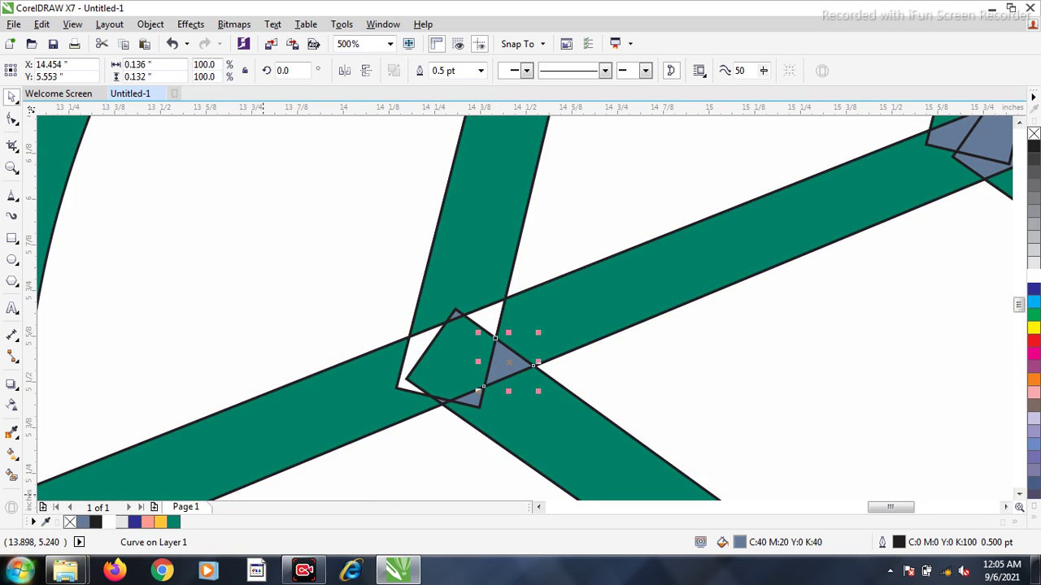
left_click(108, 522)
key("Tab")
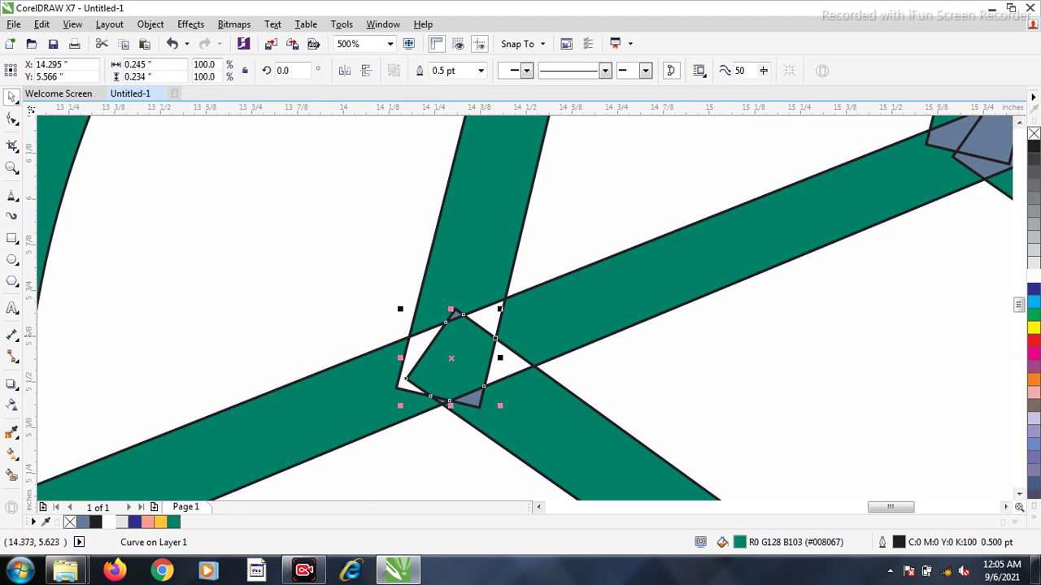
left_click(108, 522)
- Fill the tiny sliver at the lower edge of the left vein junction with white
left_click(469, 394)
scroll(452, 357, "up", 1)
left_click(451, 358)
key("Tab")
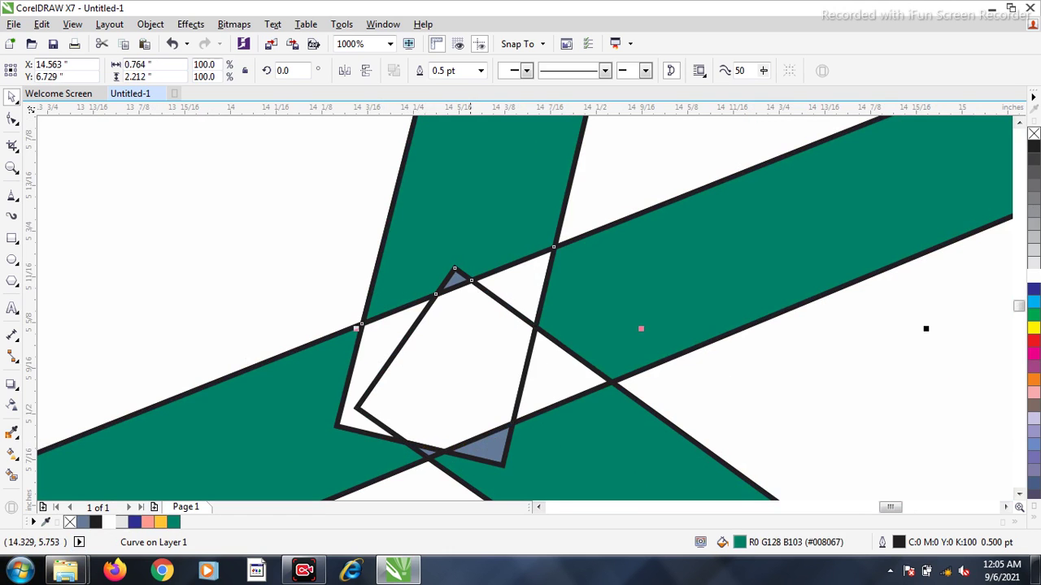
left_click(425, 452)
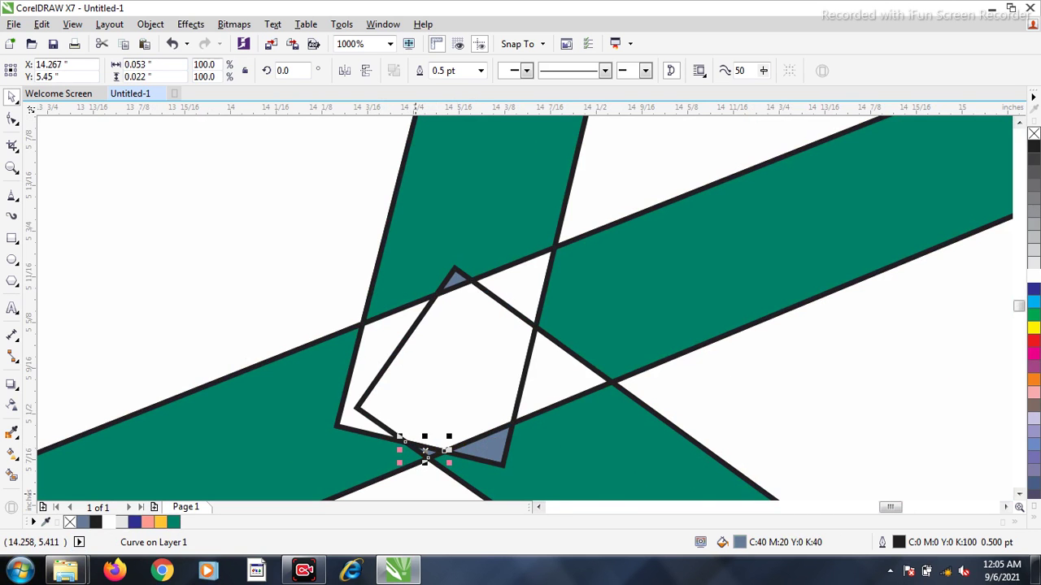
left_click(109, 522)
- Delete the two pointed fragments protruding above and below the left vein junction
left_click(455, 280)
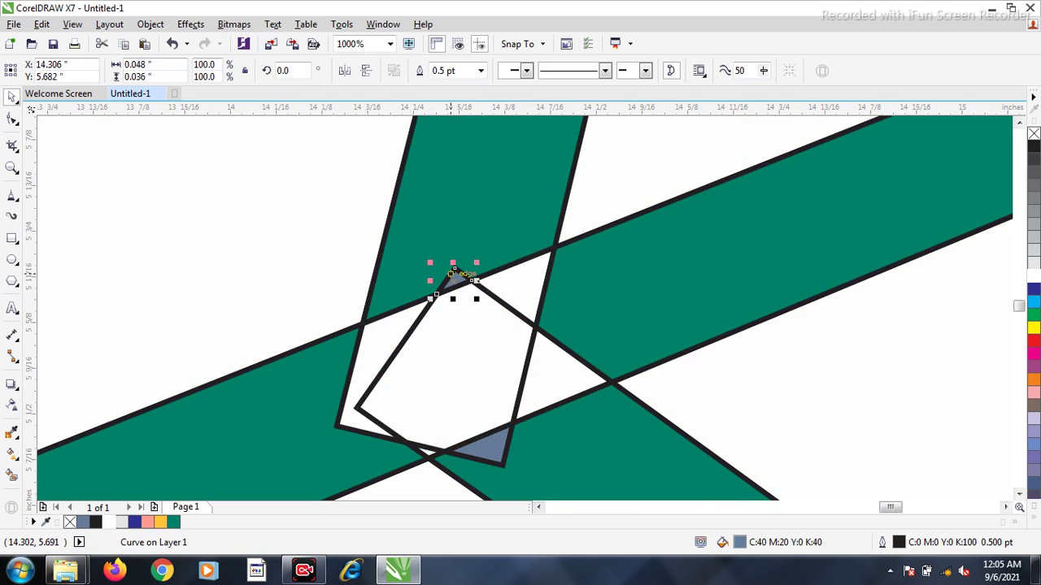
key("Delete")
left_click(493, 456)
key("Delete")
left_click(494, 456)
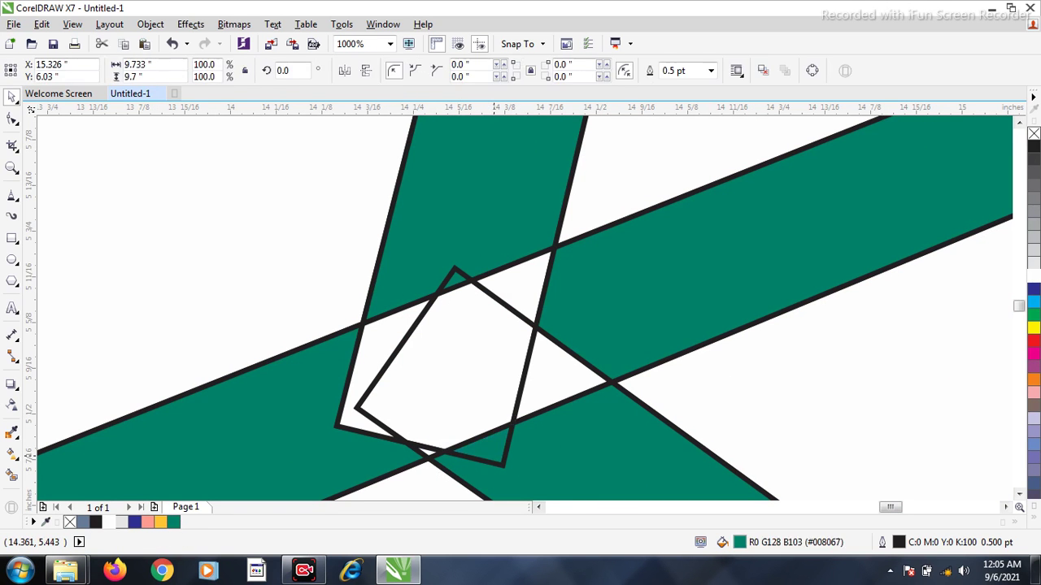
key("Delete")
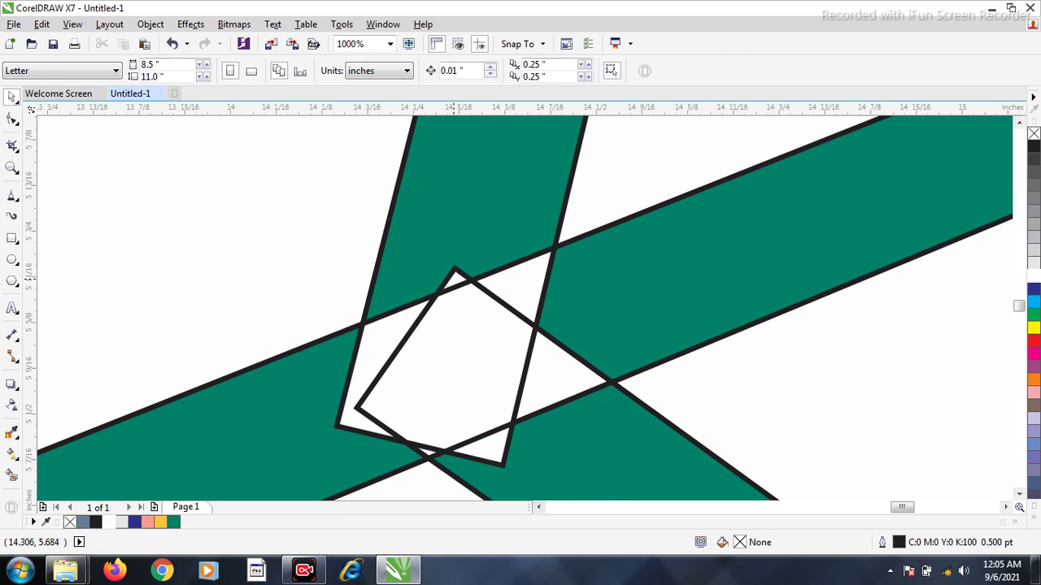
key("ctrl+z")
- Fill the central, left and lower right fragments of the right vein junction with white
scroll(386, 333, "down", 3)
scroll(539, 279, "up", 2)
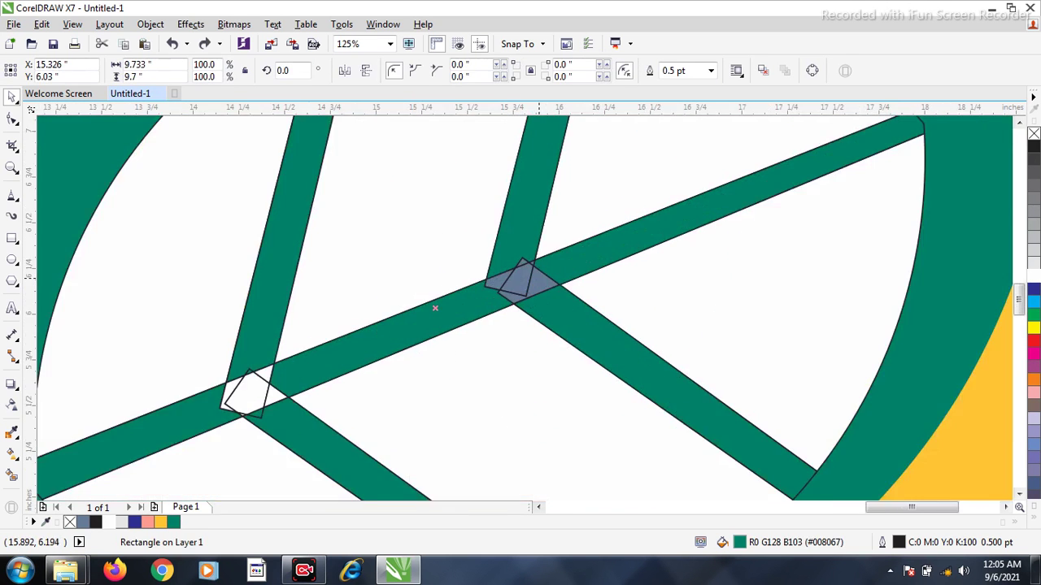
left_click(513, 274)
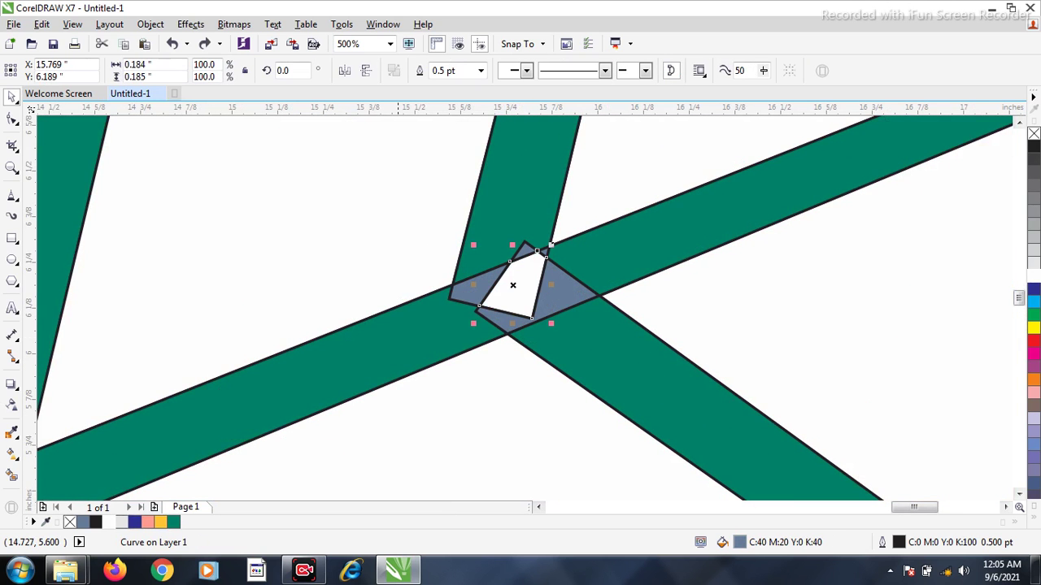
left_click(109, 523)
left_click(477, 303)
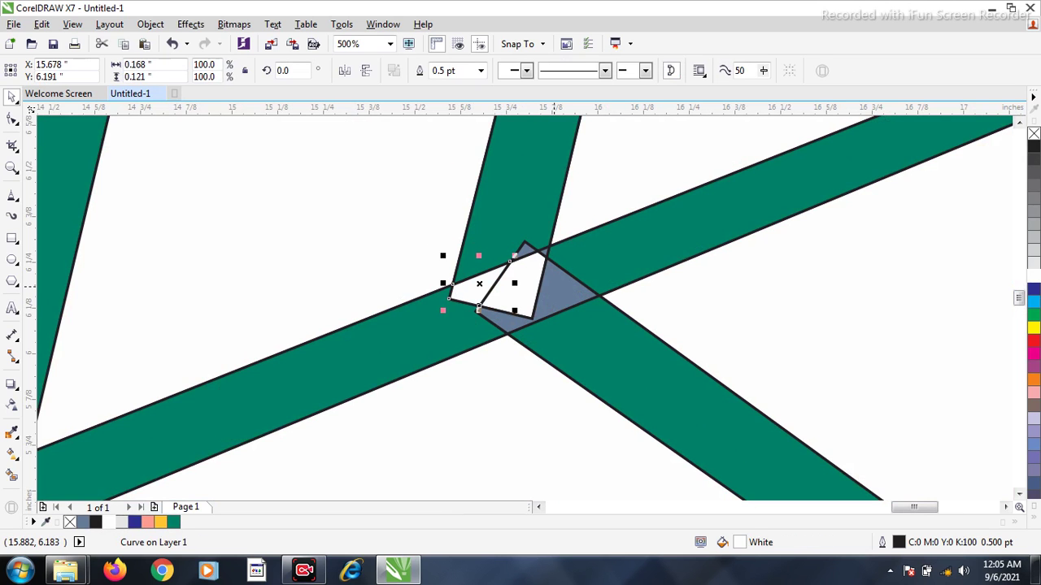
left_click(555, 286)
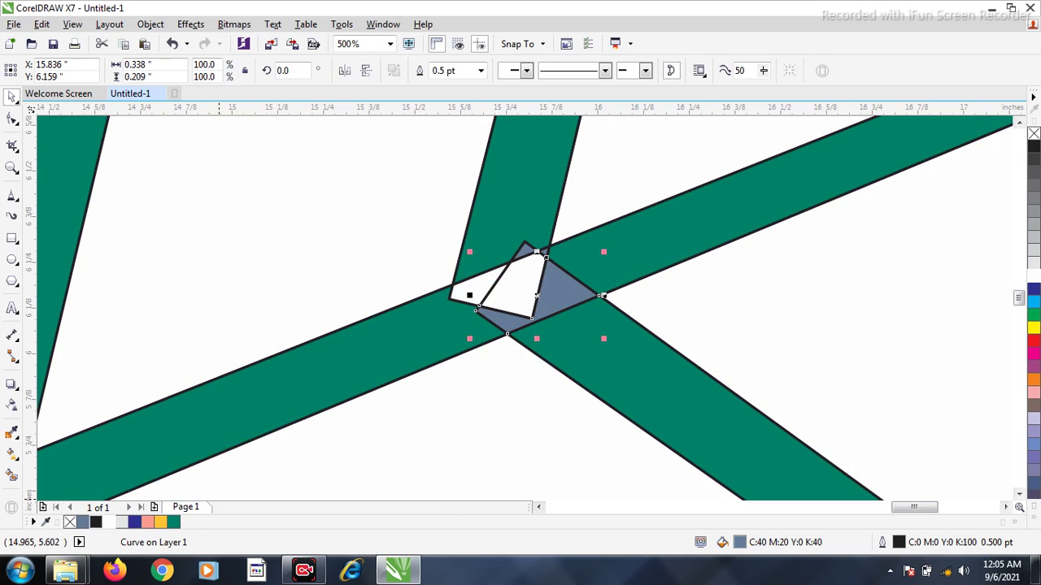
left_click(109, 522)
- Fill the two small upper fragments of the right vein junction with white, and delete the pointed tip
left_click(524, 250)
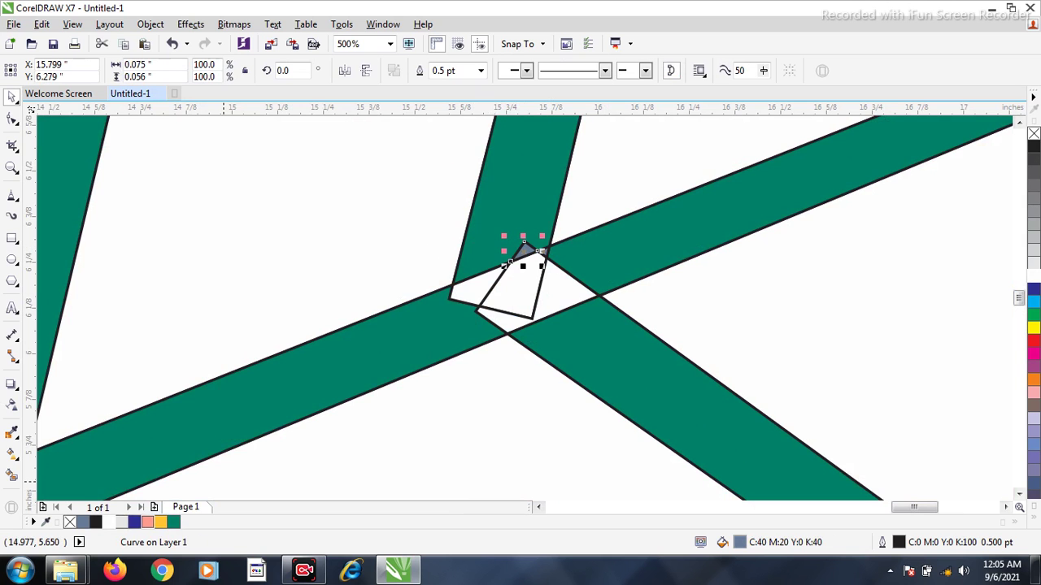
left_click(109, 522)
scroll(546, 255, "up", 2)
left_click(542, 248)
left_click(109, 522)
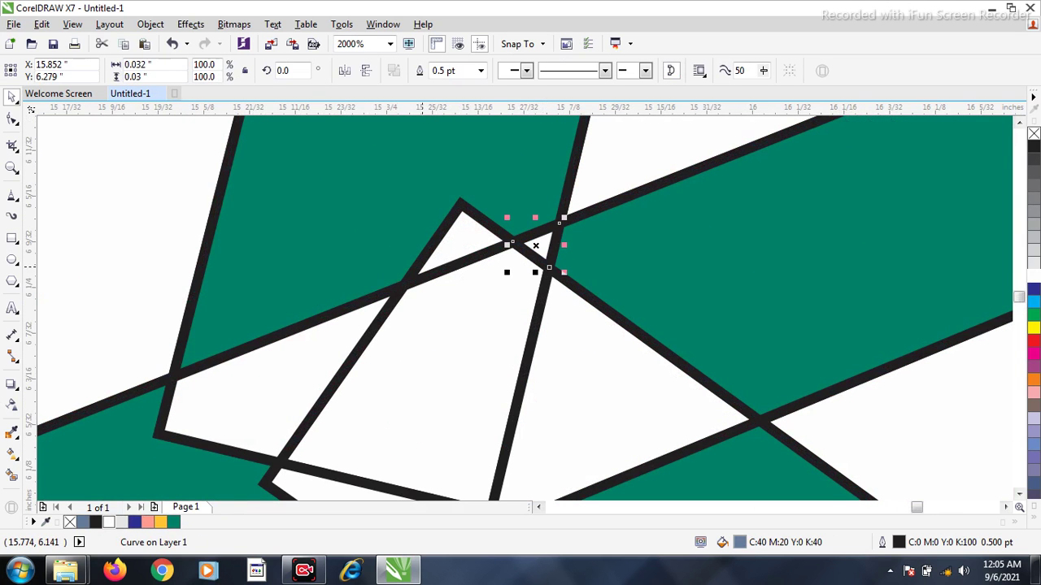
left_click(457, 236)
key("Delete")
- Delete the white fragments inside the right vein junction and the midrib's right segment
scroll(454, 235, "down", 4)
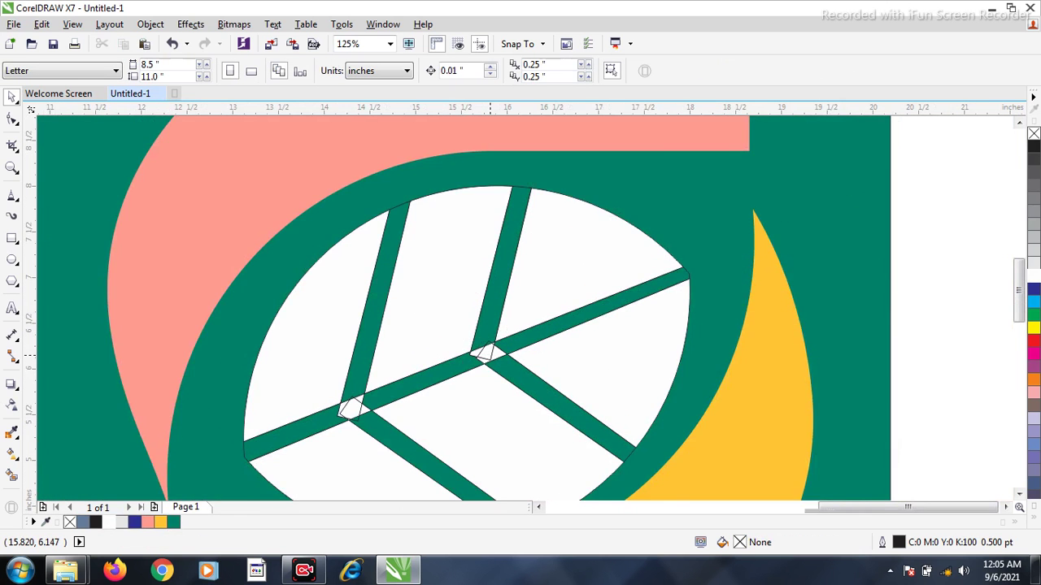
scroll(490, 355, "down", 1)
scroll(647, 324, "down", 1)
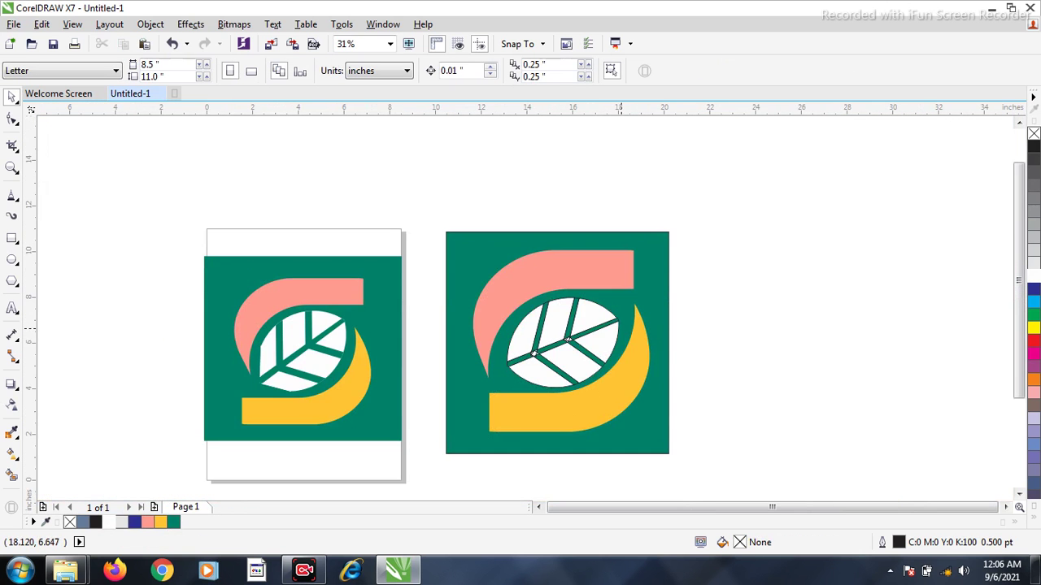
scroll(566, 337, "up", 2)
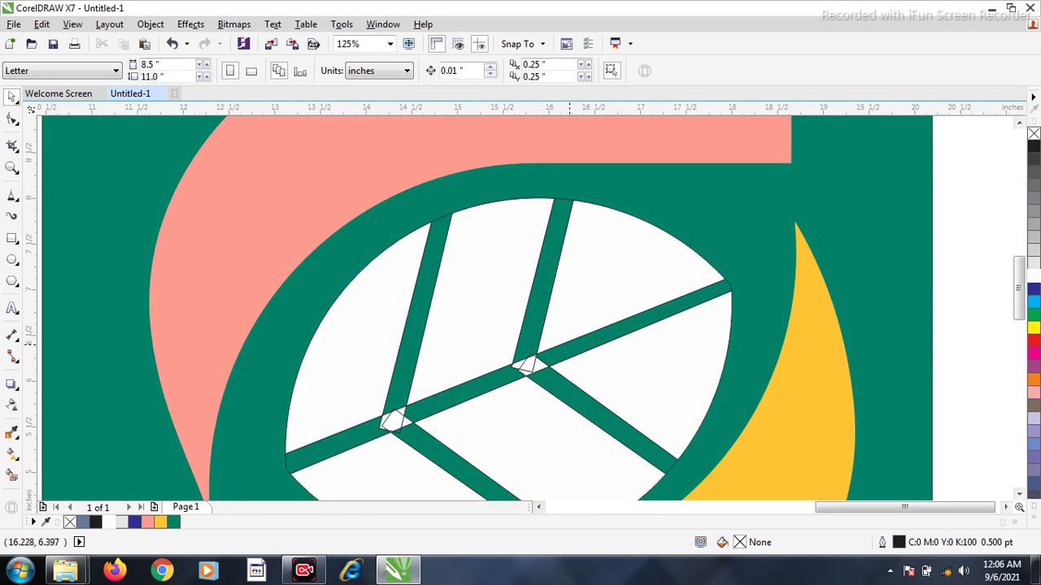
left_click(529, 365)
key("Delete")
left_click(537, 369)
key("Delete")
left_click(520, 364)
key("Delete")
left_click(542, 362)
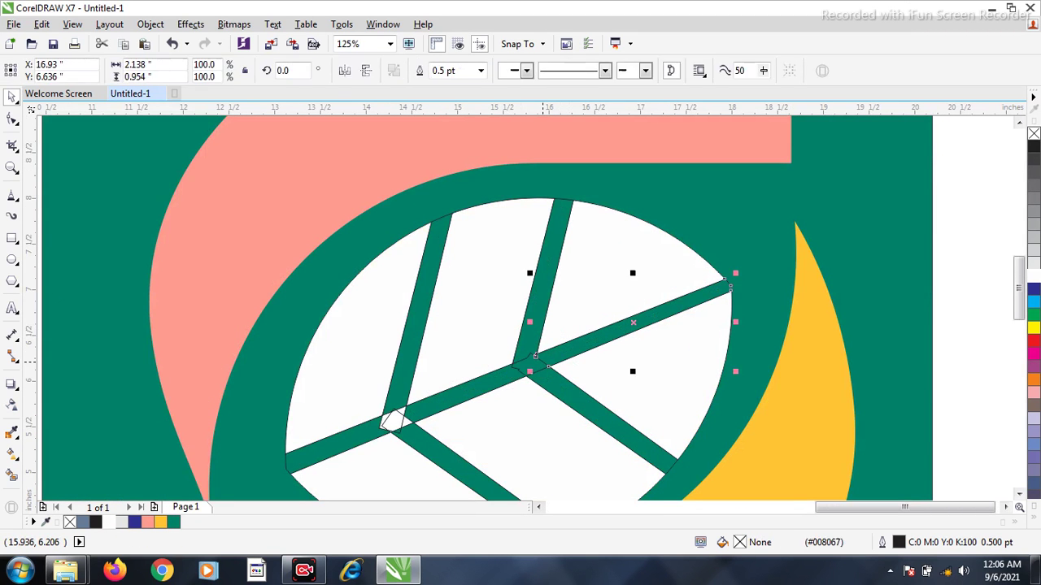
key("Delete")
left_click(532, 361)
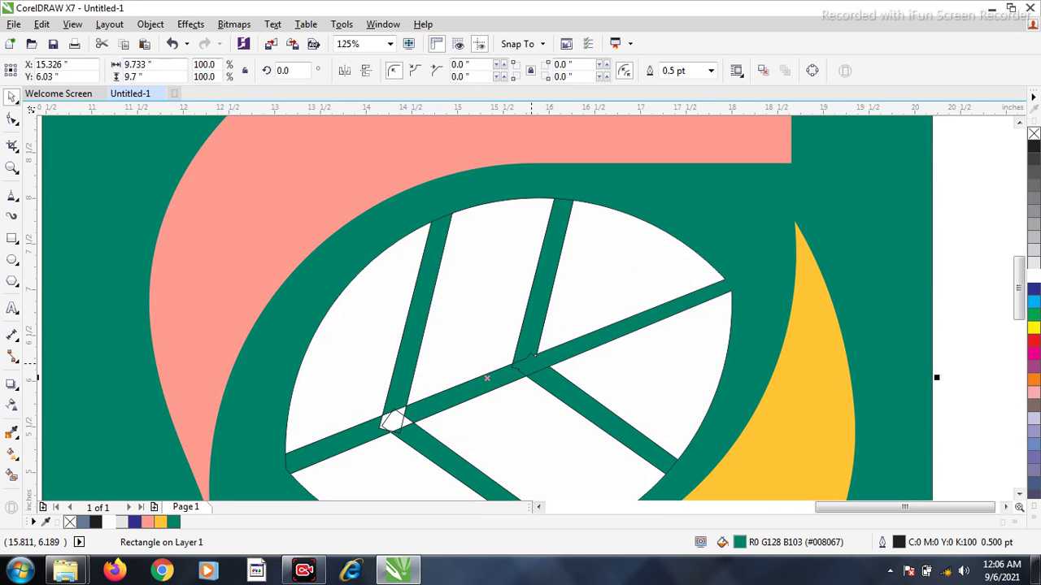
- Delete the white fragments inside the left vein junction and the midrib's middle segment
left_click(396, 423)
key("Delete")
left_click(407, 413)
key("Delete")
left_click(407, 418)
scroll(401, 417, "up", 2)
key("Delete")
left_click(334, 419)
key("Delete")
left_click(396, 385)
key("Delete")
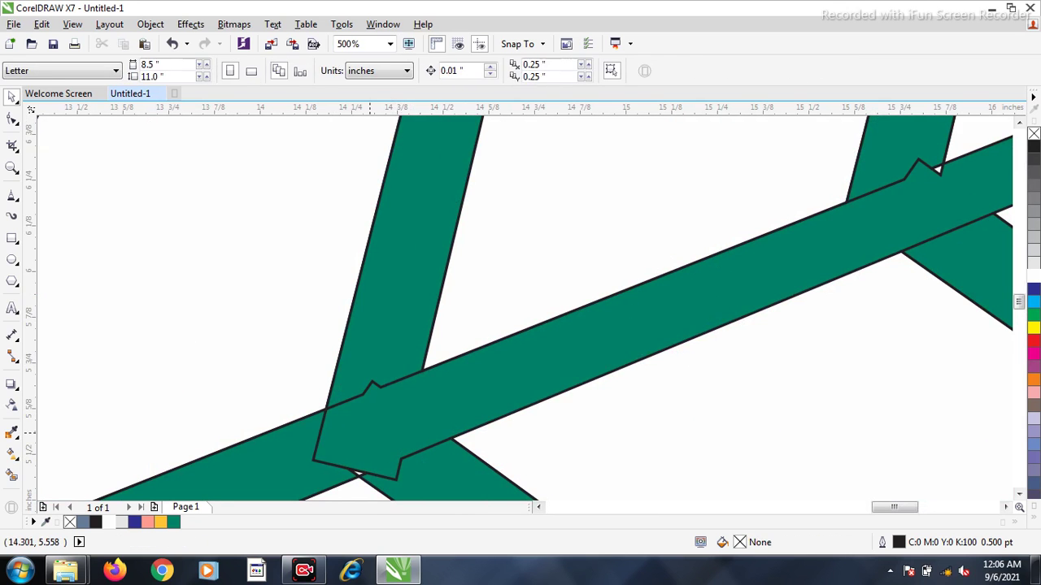
left_click(372, 418)
key("Delete")
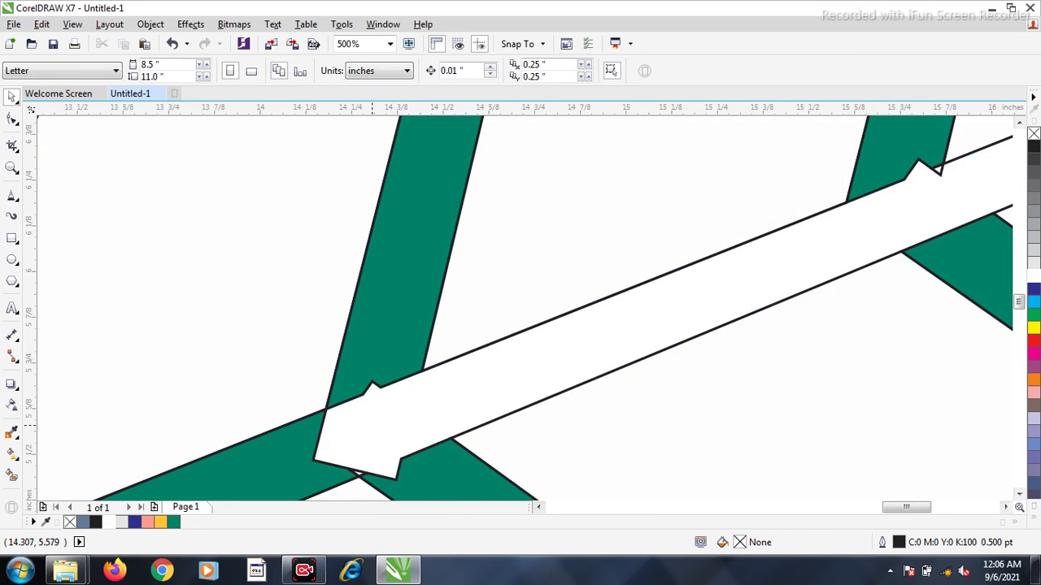
key("ctrl+z")
scroll(396, 416, "down", 2)
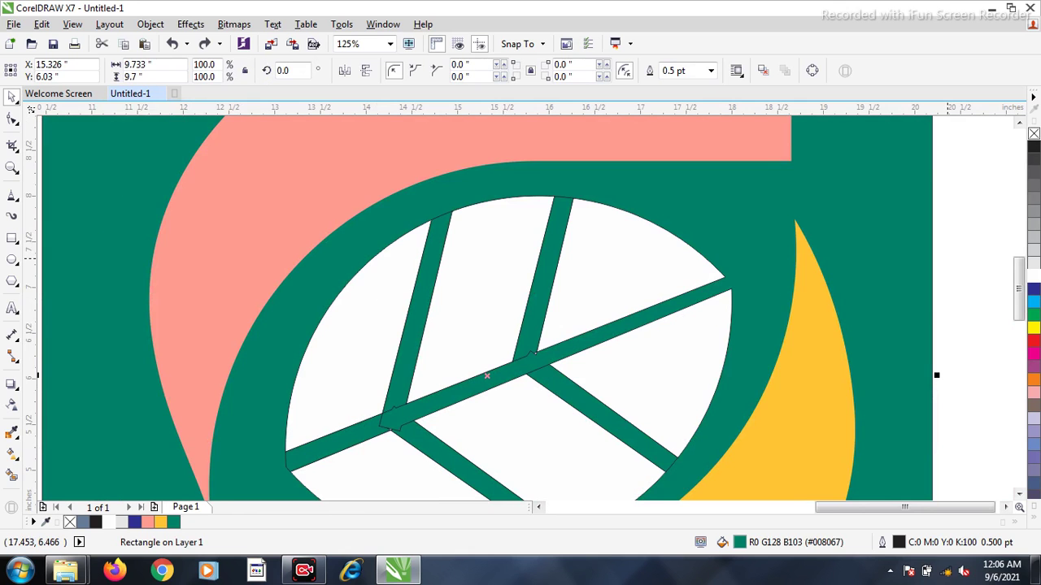
- Remove the outlines from the green background square and from all the leaf pieces of the redrawn logo
left_click(487, 376)
scroll(487, 377, "down", 2)
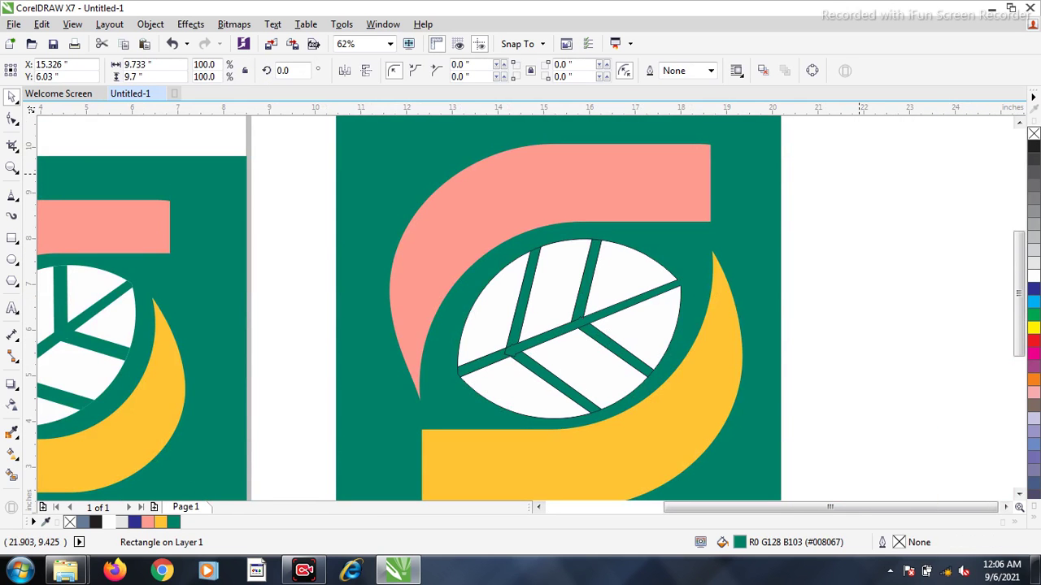
key("Escape")
scroll(694, 228, "down", 1)
left_click_drag(800, 163, 509, 396)
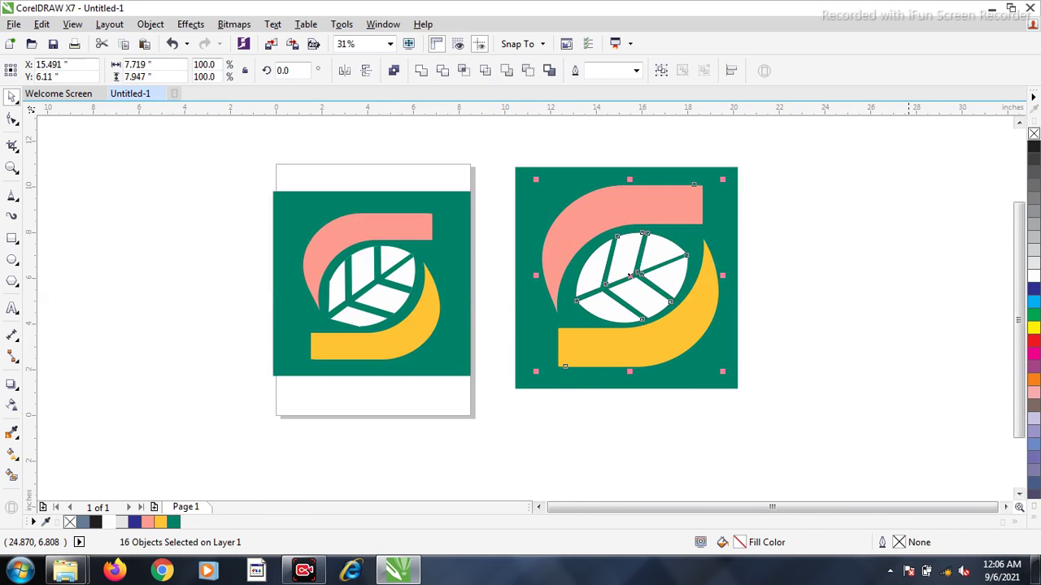
left_click(912, 167)
- Add a node on the outer edge of the leaf's upper-left segment and flatten the curve below it toward the leaf tip
scroll(646, 272, "up", 2)
left_click(430, 297)
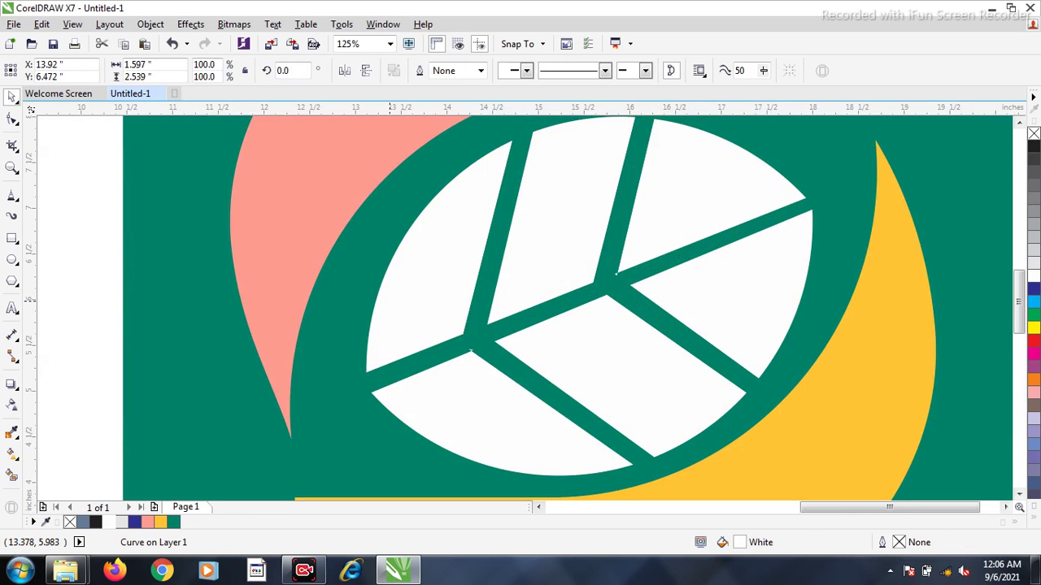
key("F10")
left_click_drag(403, 395, 402, 394)
double_click(421, 214)
double_click(434, 199)
left_click_drag(399, 209, 429, 240)
left_click_drag(367, 310, 384, 302)
left_click_drag(388, 255, 394, 261)
- Add nodes on the outer edge of the leaf's lower-left segment and flatten its curve toward the leaf tip
left_click(466, 426)
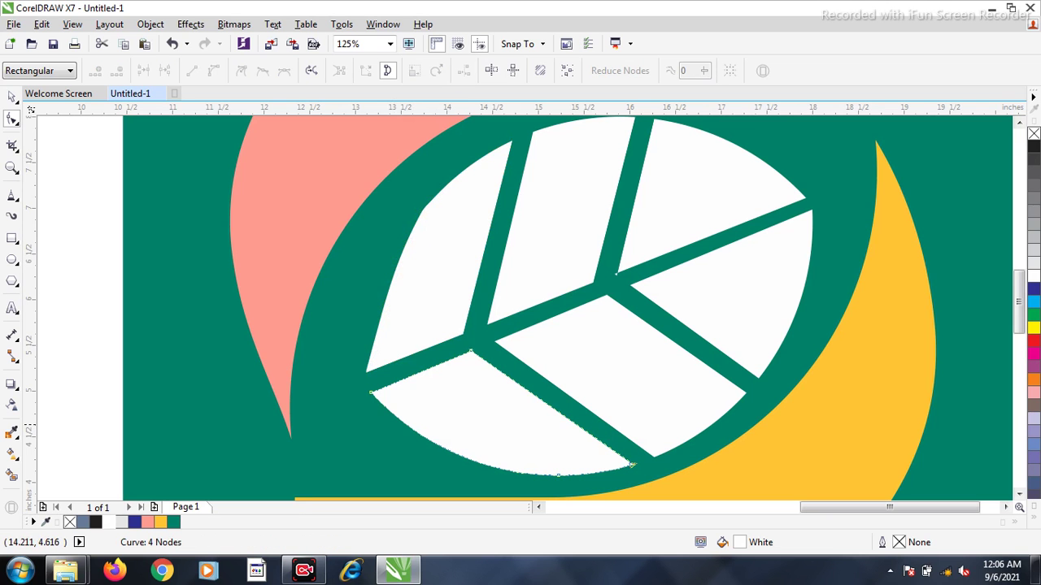
left_click(526, 473)
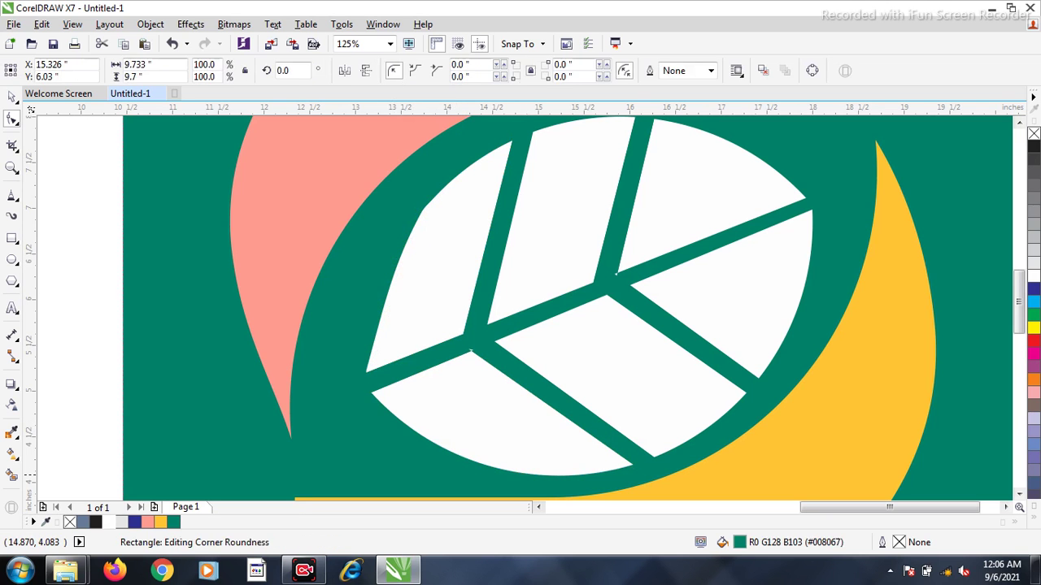
double_click(522, 473)
left_click_drag(526, 474, 528, 475)
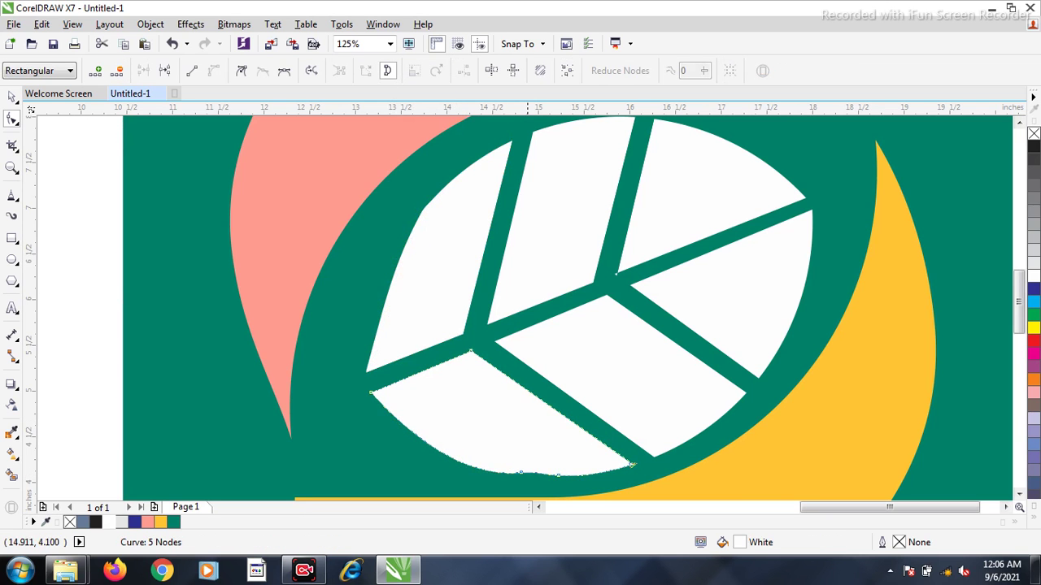
key("ctrl+z")
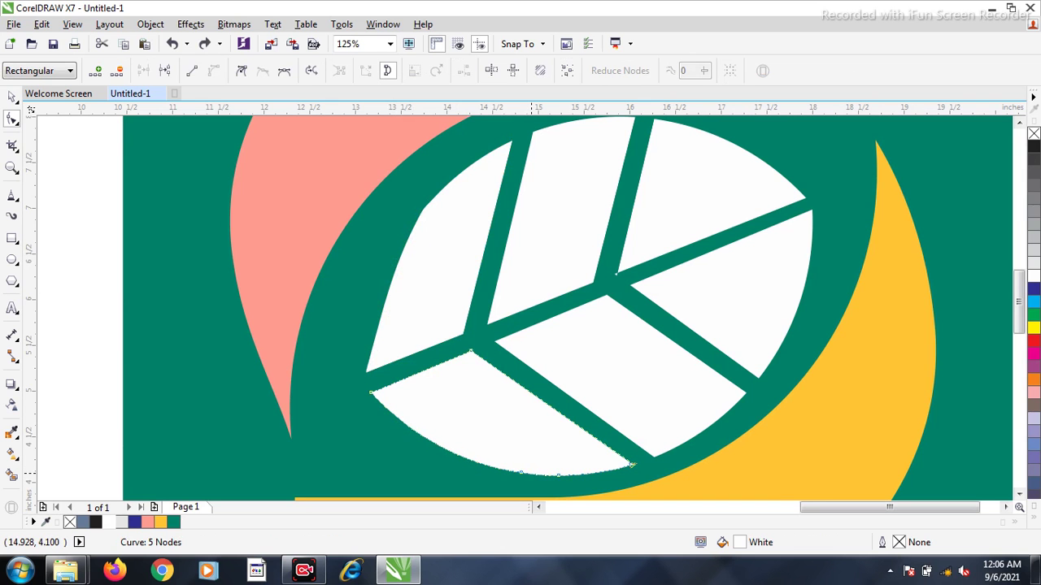
double_click(530, 473)
left_click(527, 472)
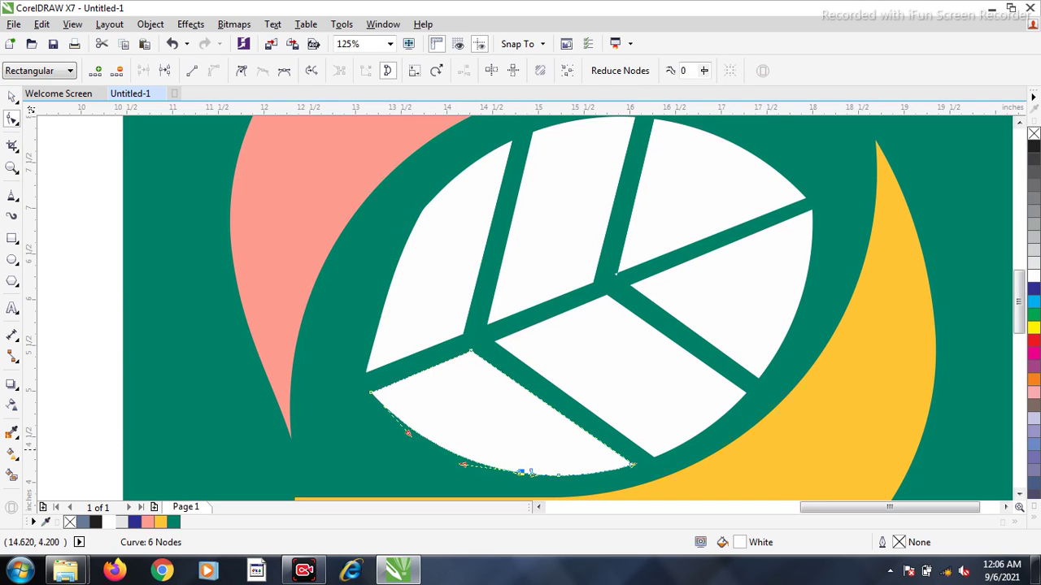
left_click_drag(408, 432, 461, 457)
- Group all the leaf pieces and shift the group slightly up and left between the pink and yellow curves
scroll(446, 397, "down", 1)
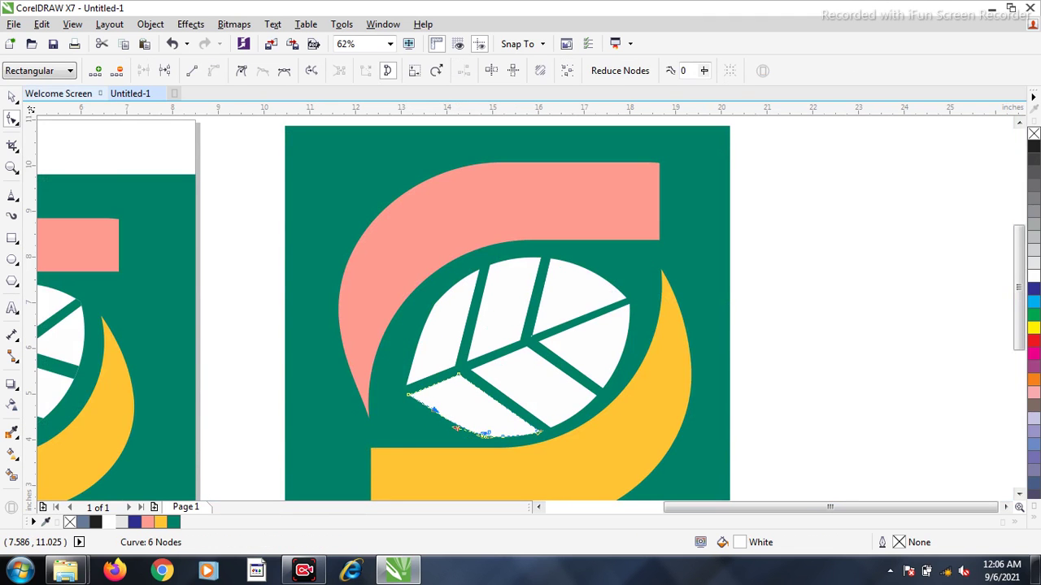
left_click(12, 96)
left_click(892, 180)
left_click_drag(892, 180, 390, 480)
key("ctrl+g")
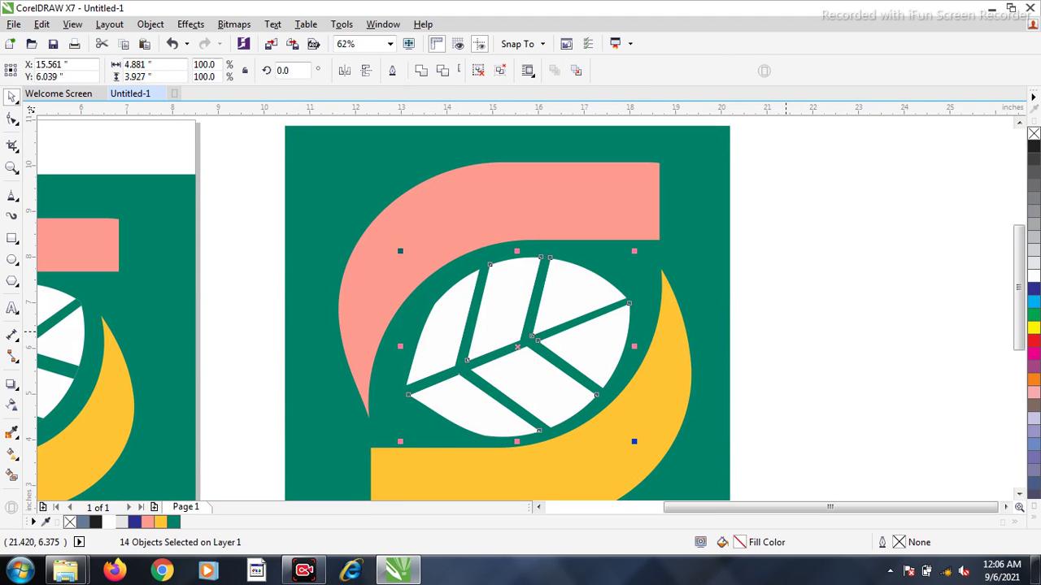
left_click_drag(558, 332, 563, 329)
key("Up")
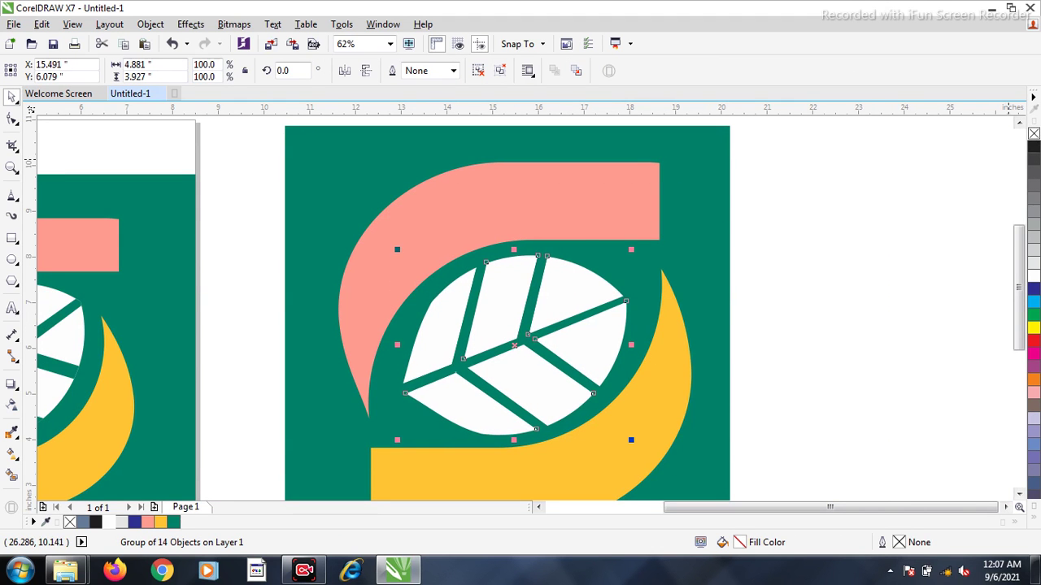
- Deselect the leaf group and zoom in on the redrawn logo's green square to examine it
scroll(752, 209, "down", 1)
left_click(800, 207)
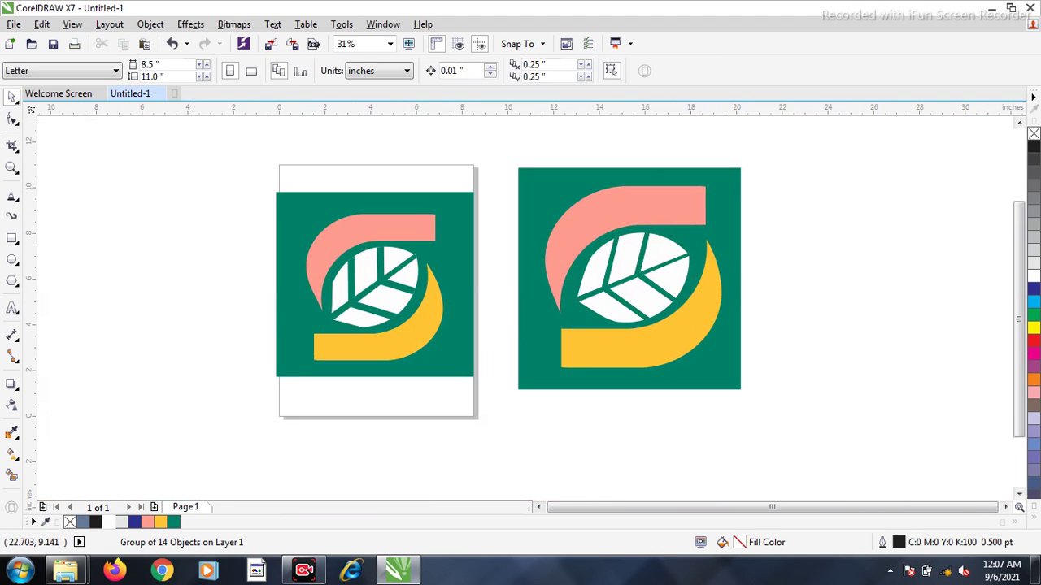
left_click(11, 167)
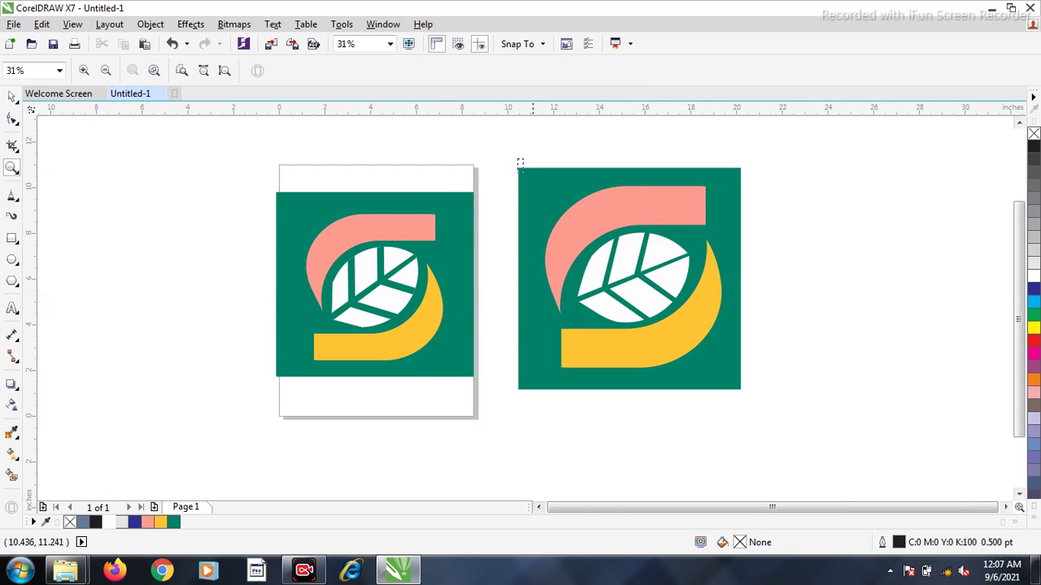